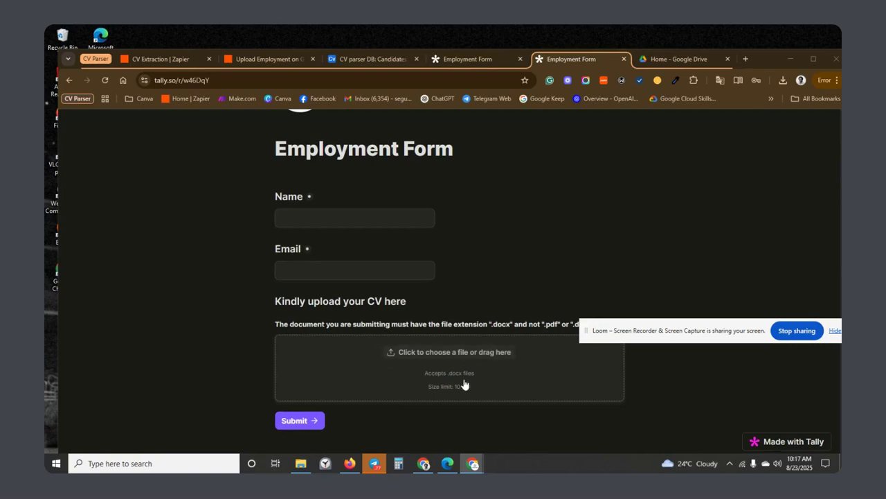
Enter the applicant's full name and e-mail address in the Employment Form.
{"action": "left_click_drag", "start_coordinate": [650, 333], "coordinate": [627, 430]}
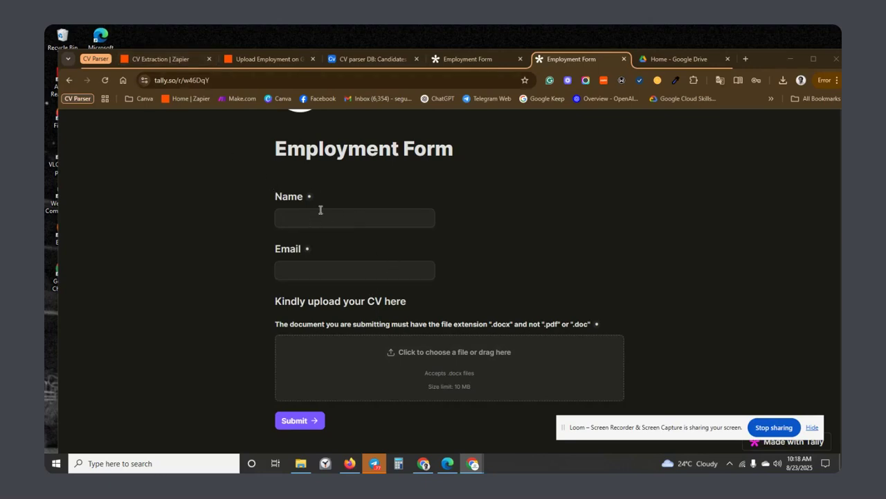
{"action": "left_click", "coordinate": [329, 222]}
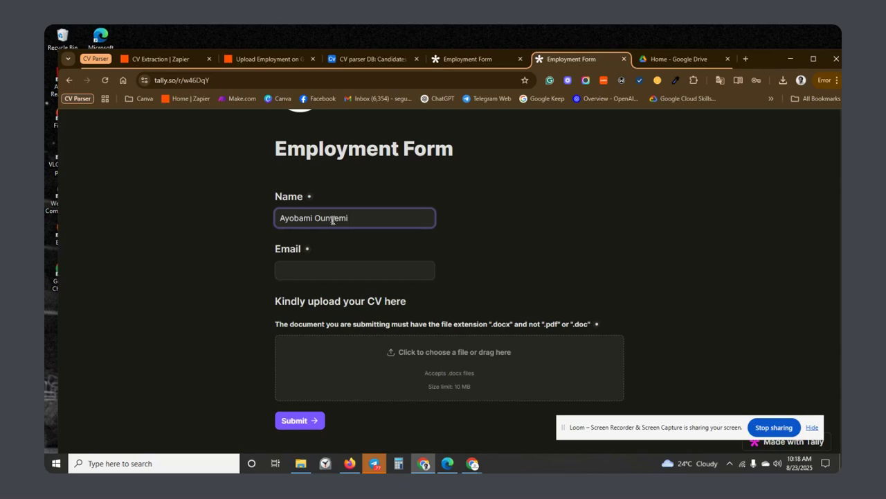
{"action": "left_click", "coordinate": [302, 264]}
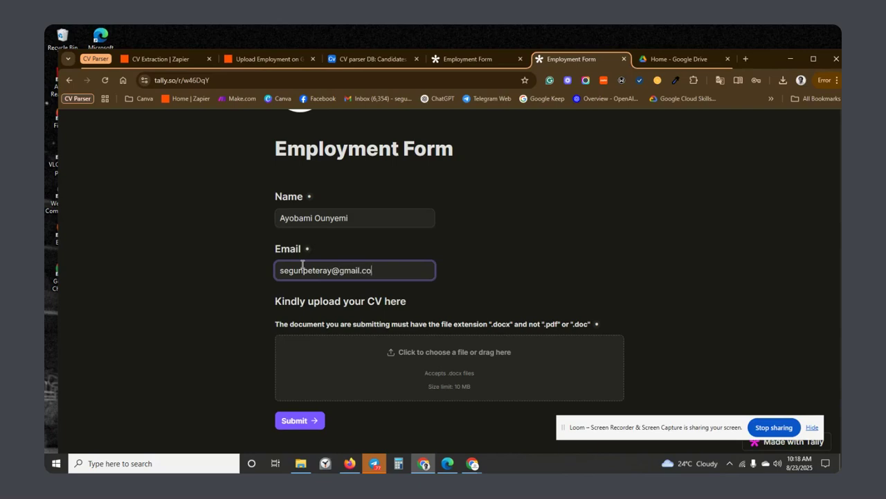
Upload AYB Resume from Downloads as the applicant's CV and submit the Employment Form.
{"action": "left_click", "coordinate": [413, 362]}
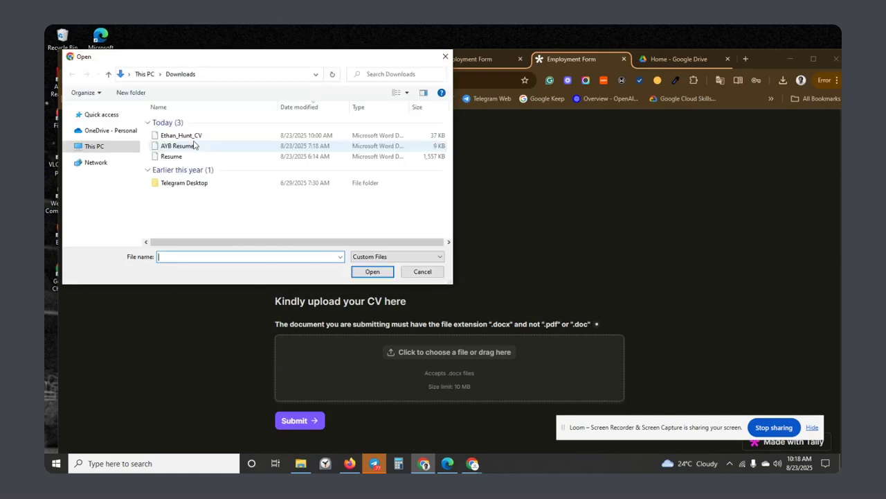
{"action": "left_click", "coordinate": [205, 147]}
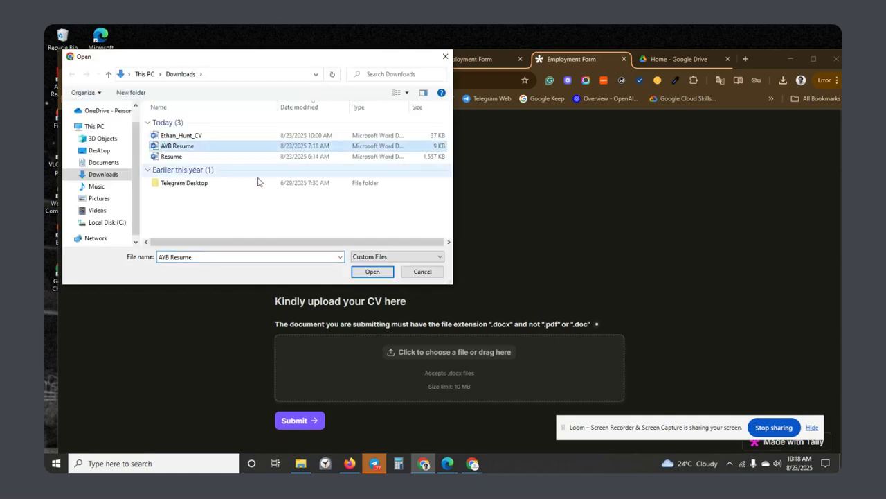
{"action": "left_click", "coordinate": [369, 273]}
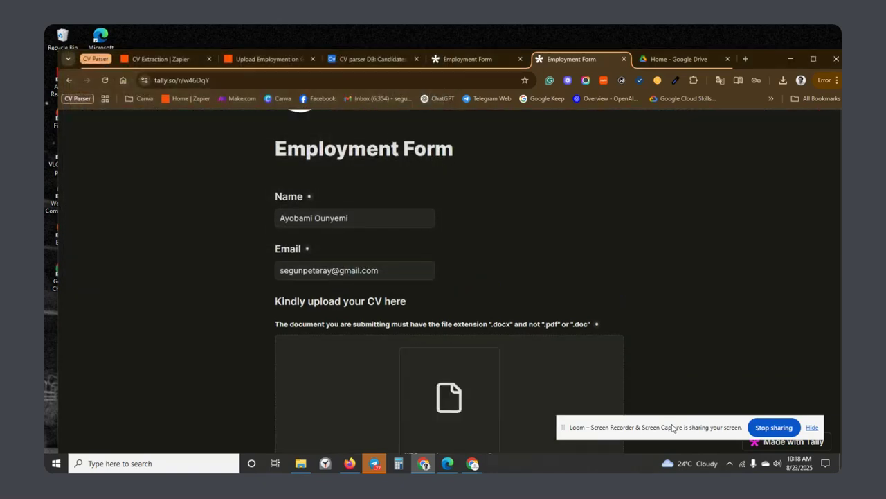
{"action": "left_click_drag", "start_coordinate": [671, 427], "coordinate": [681, 278]}
{"action": "scroll", "coordinate": [463, 319], "scroll_direction": "down", "scroll_amount": 1}
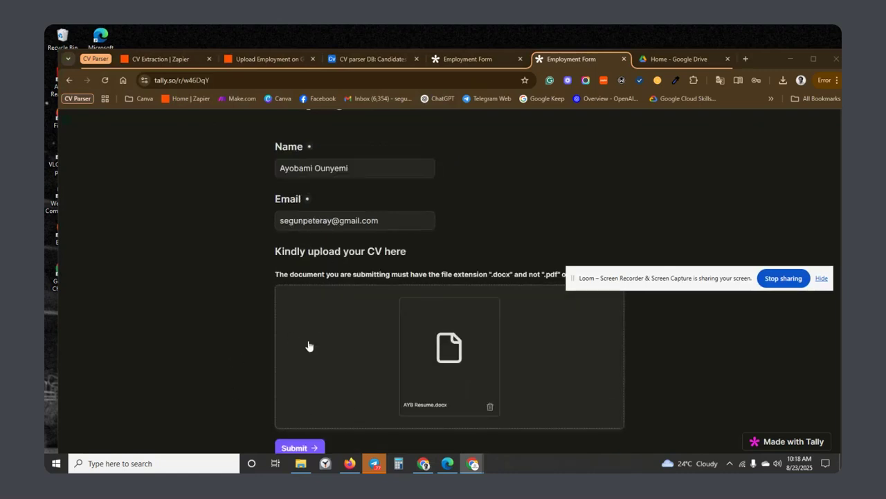
{"action": "left_click", "coordinate": [294, 446]}
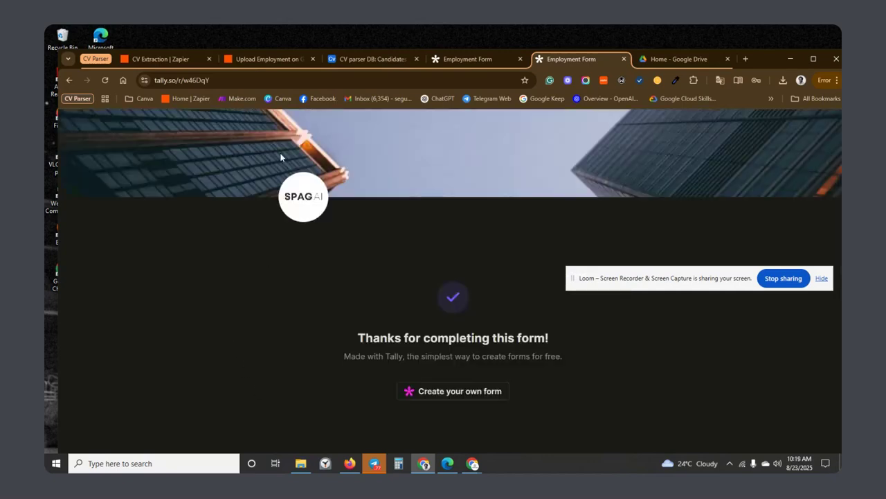
Switch to the CV parser DB in Airtable and delete the existing candidate record from the Candidates Details table.
{"action": "left_click", "coordinate": [377, 59]}
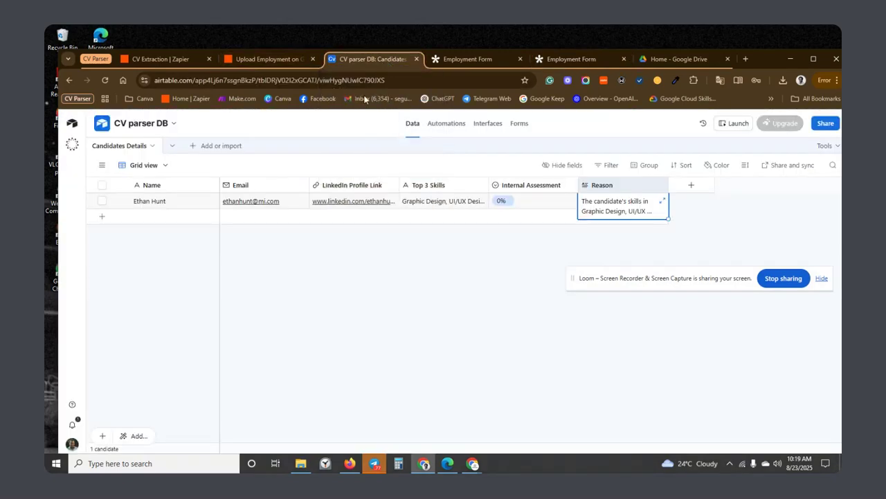
{"action": "left_click", "coordinate": [103, 202]}
{"action": "left_click", "coordinate": [103, 202]}
{"action": "left_click", "coordinate": [103, 202]}
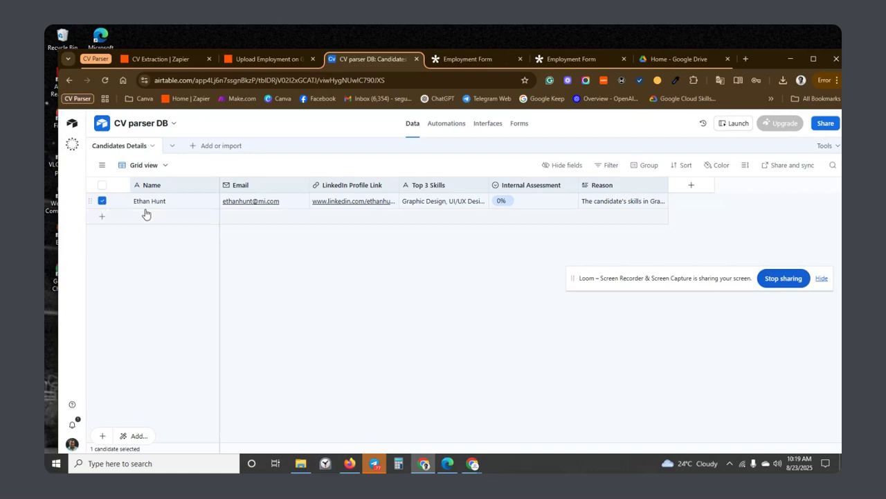
{"action": "right_click", "coordinate": [185, 205]}
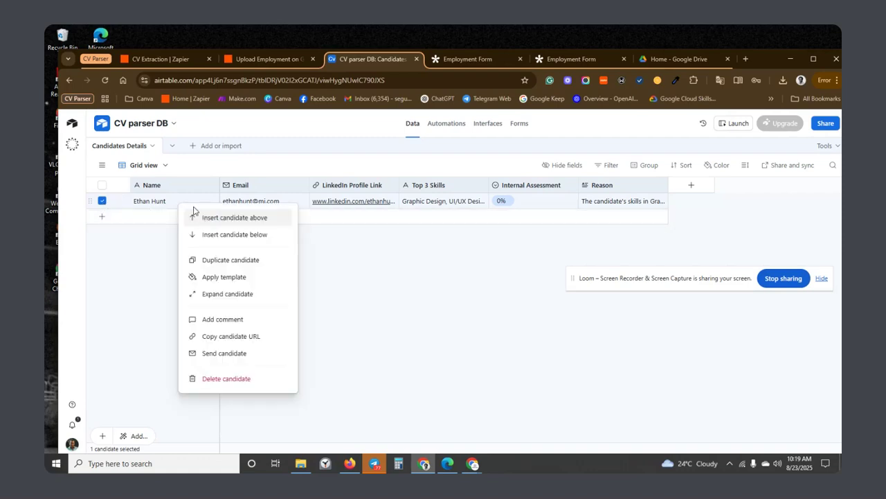
{"action": "left_click", "coordinate": [280, 381]}
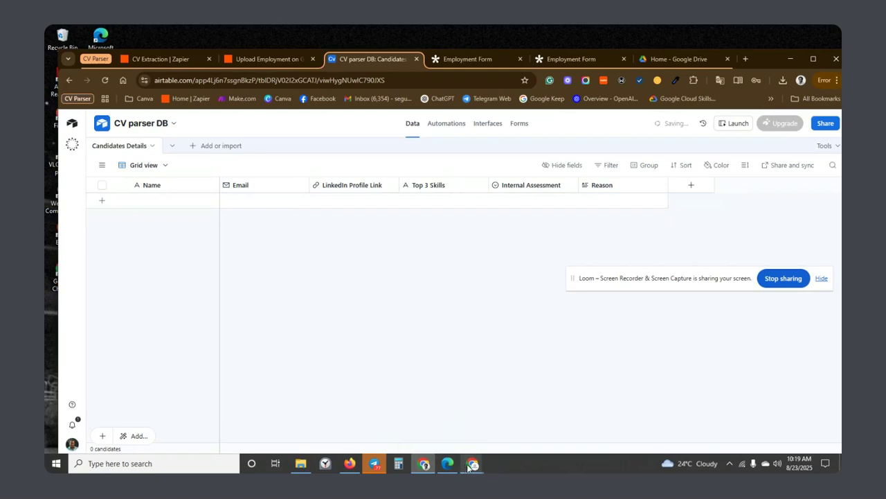
{"action": "mouse_move", "coordinate": [471, 464]}
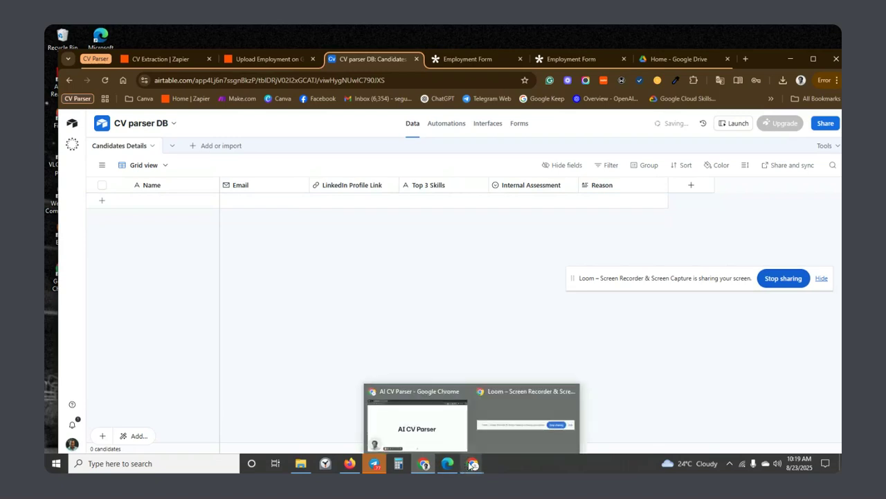
{"action": "left_click", "coordinate": [437, 424]}
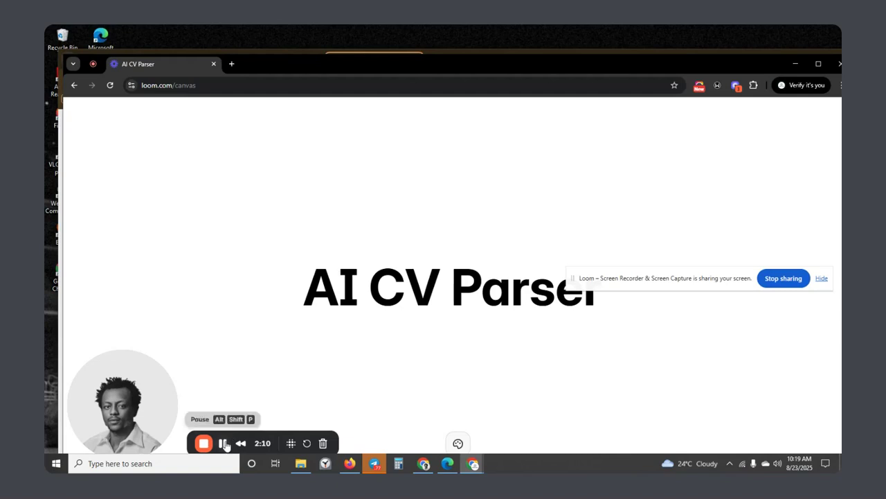
{"action": "left_click", "coordinate": [424, 464]}
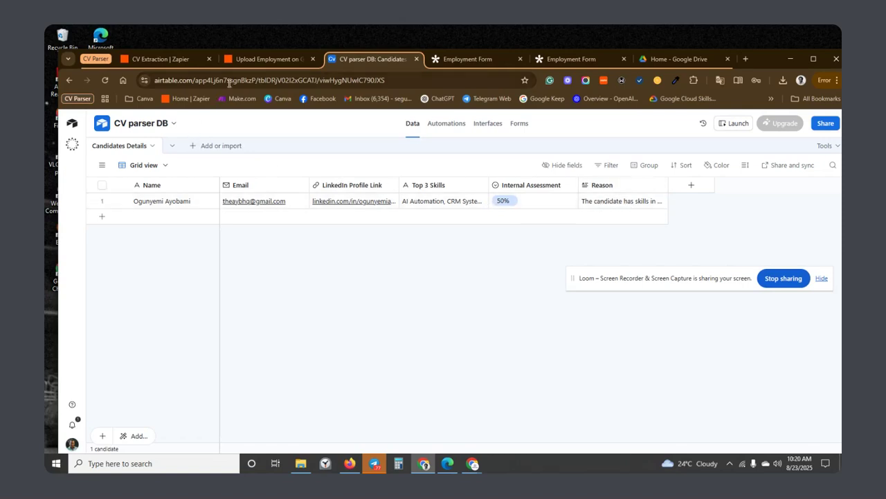
Switch to the Upload Employment on GDrive Zap in Zapier and open its existing draft for editing.
{"action": "left_click", "coordinate": [162, 61]}
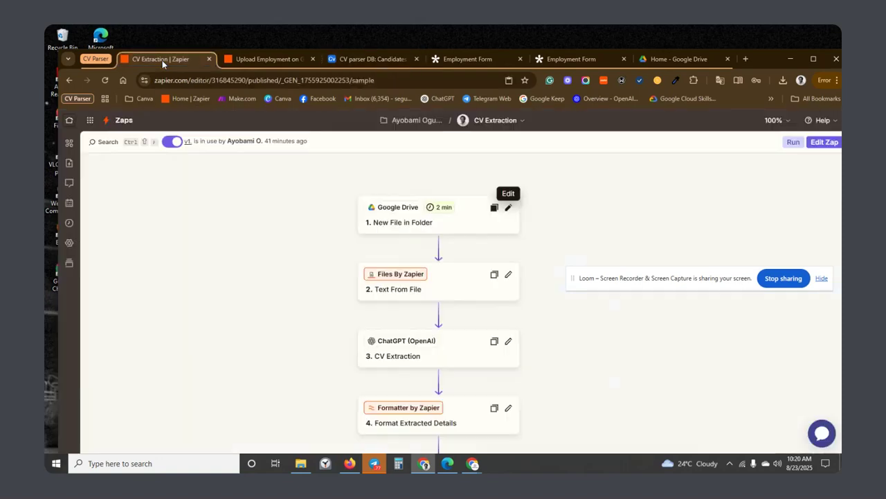
{"action": "left_click", "coordinate": [267, 59]}
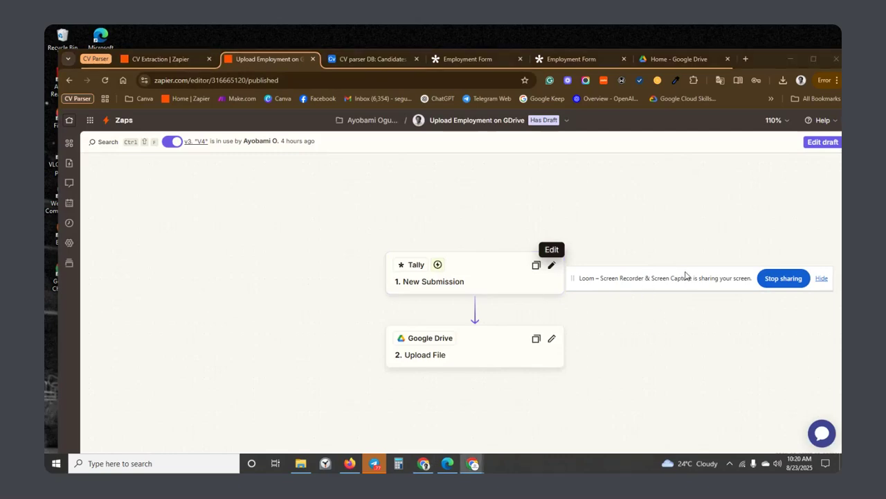
{"action": "left_click", "coordinate": [822, 142]}
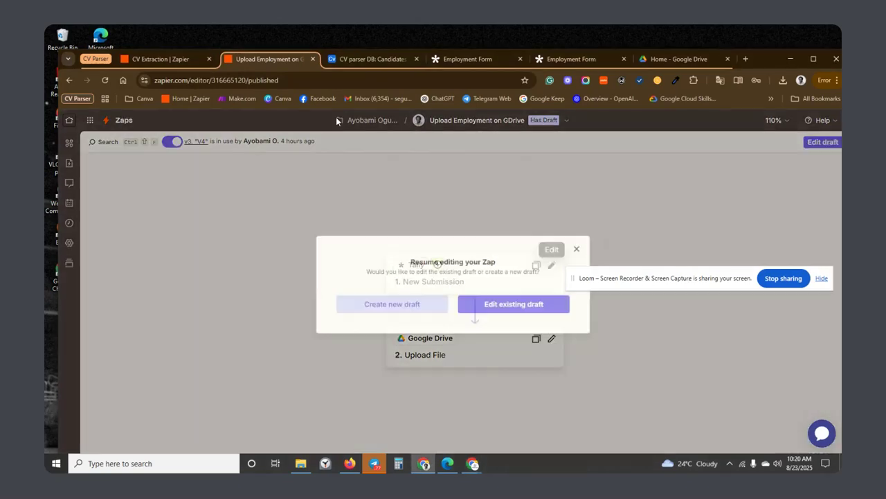
{"action": "left_click", "coordinate": [507, 305]}
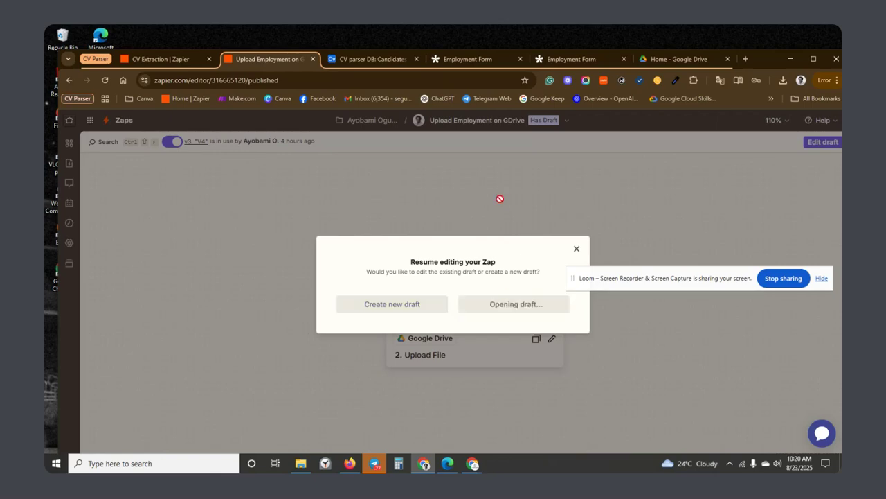
Reload the submitted Employment Form and view its name, email and CV upload fields.
{"action": "left_click", "coordinate": [568, 59]}
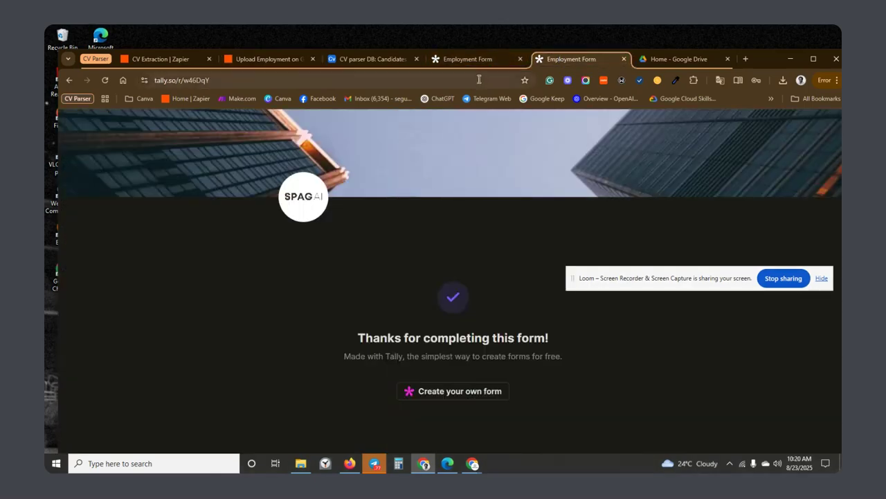
{"action": "left_click", "coordinate": [106, 81]}
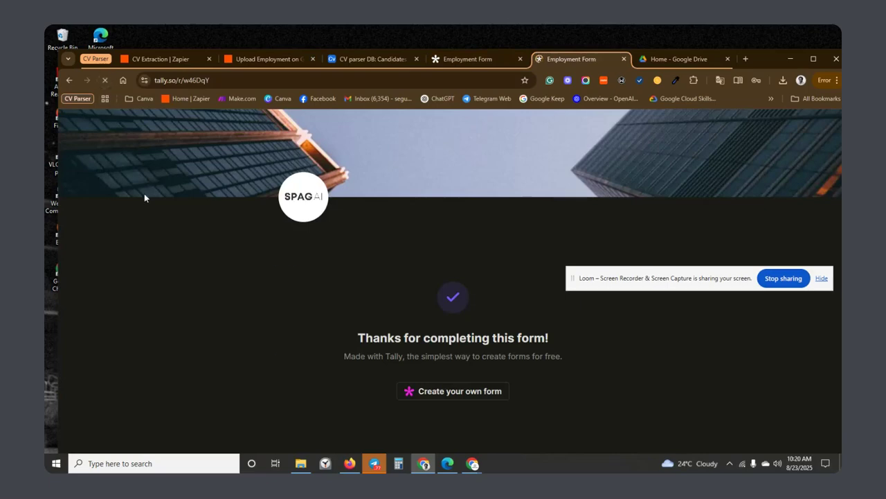
{"action": "scroll", "coordinate": [115, 282], "scroll_direction": "down", "scroll_amount": 3}
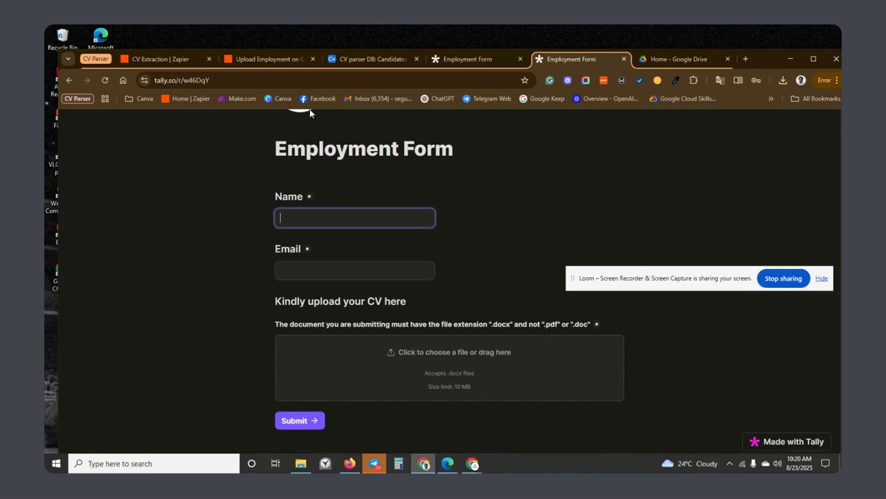
Return to the Upload Employment on GDrive draft and review the Tally New Submission trigger's setup, selected form and test section.
{"action": "left_click", "coordinate": [264, 60]}
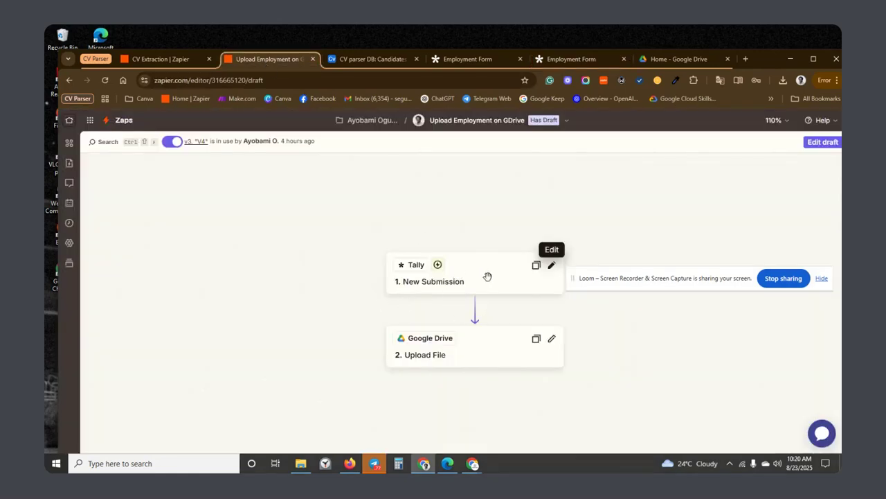
{"action": "left_click", "coordinate": [487, 277]}
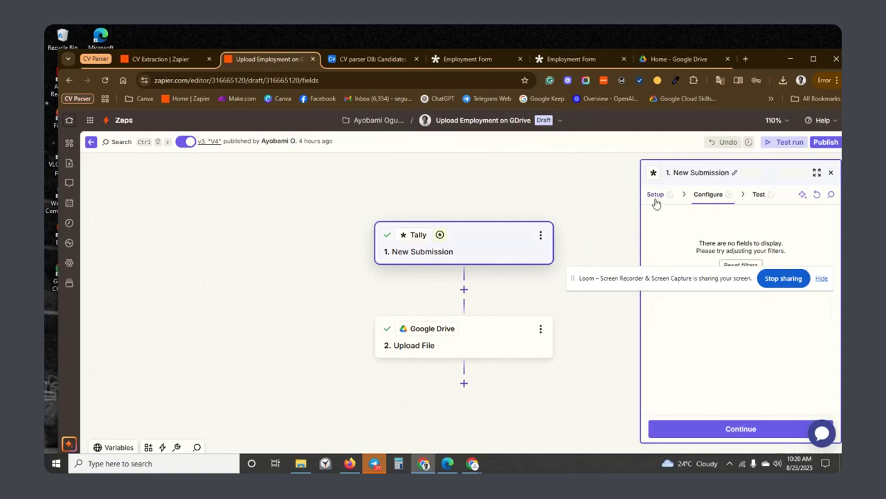
{"action": "left_click", "coordinate": [655, 196]}
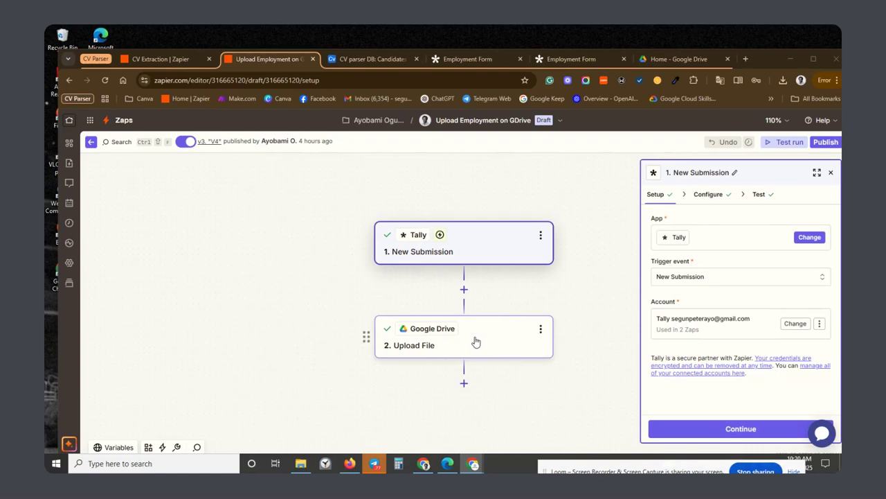
{"action": "left_click", "coordinate": [680, 429]}
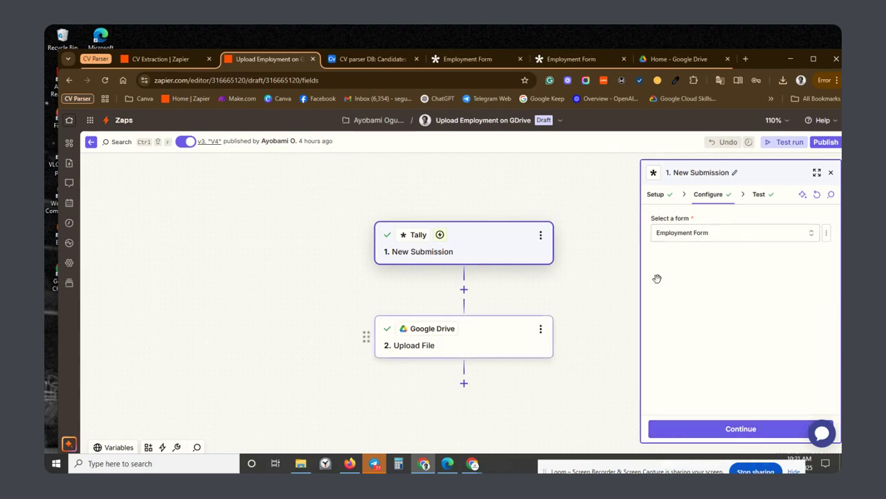
{"action": "left_click", "coordinate": [758, 195]}
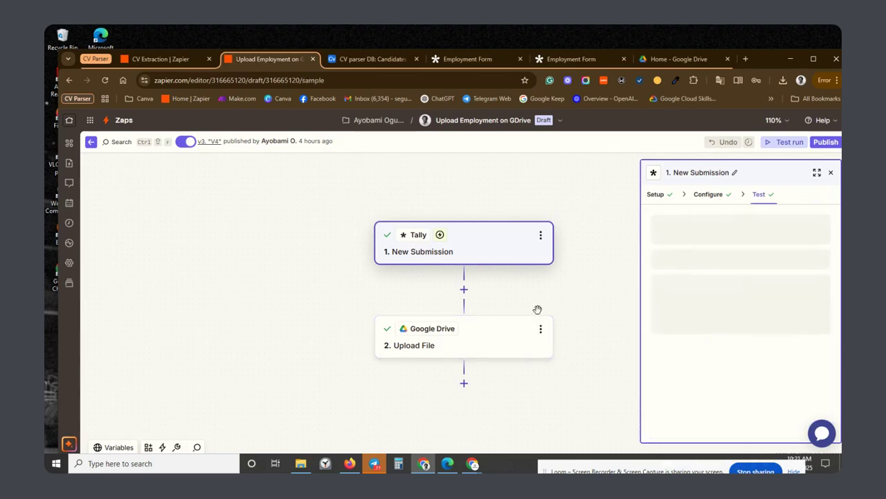
Review the Google Drive Upload File configuration and the Tally submission data available for its File field.
{"action": "left_click", "coordinate": [501, 331]}
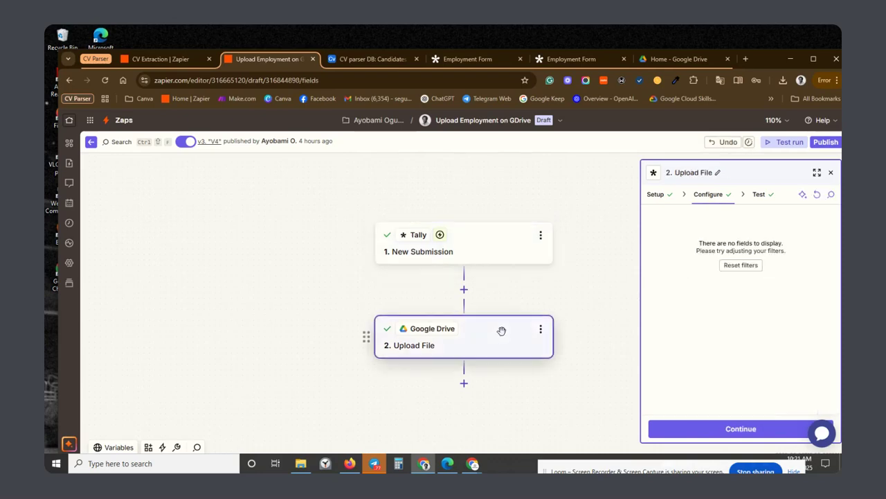
{"action": "left_click", "coordinate": [758, 193]}
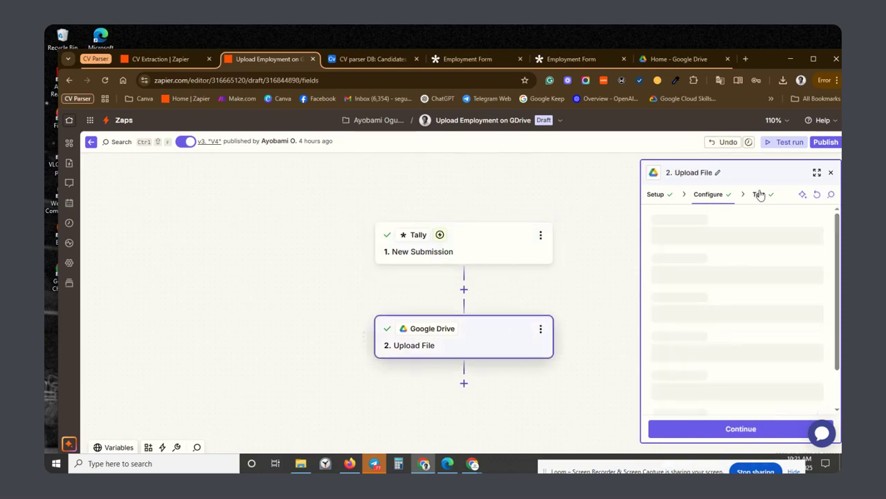
{"action": "left_click", "coordinate": [717, 195]}
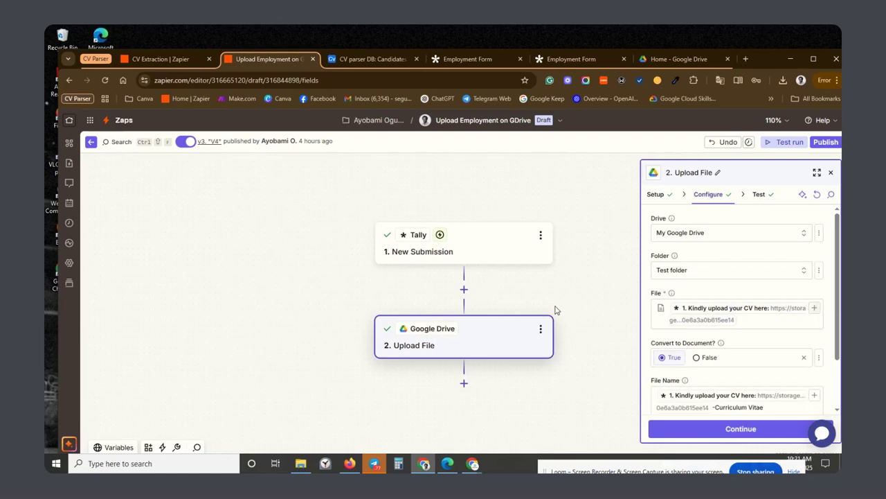
{"action": "left_click", "coordinate": [792, 310]}
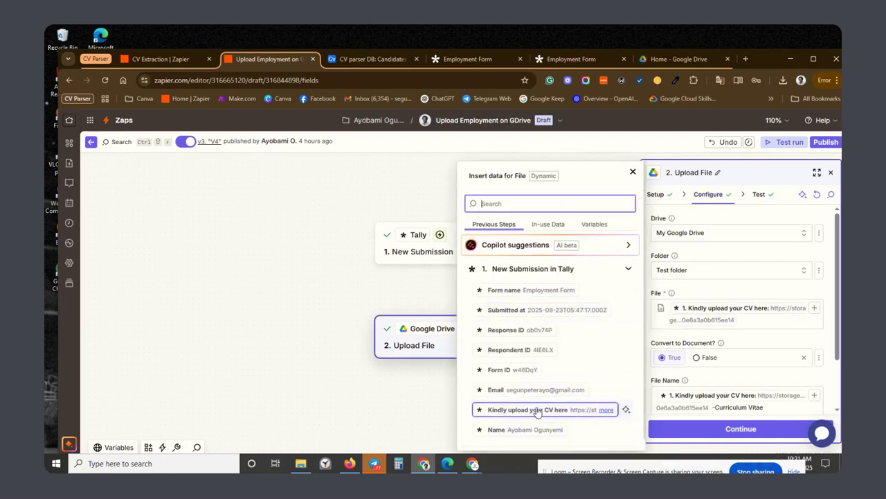
{"action": "left_click", "coordinate": [632, 171]}
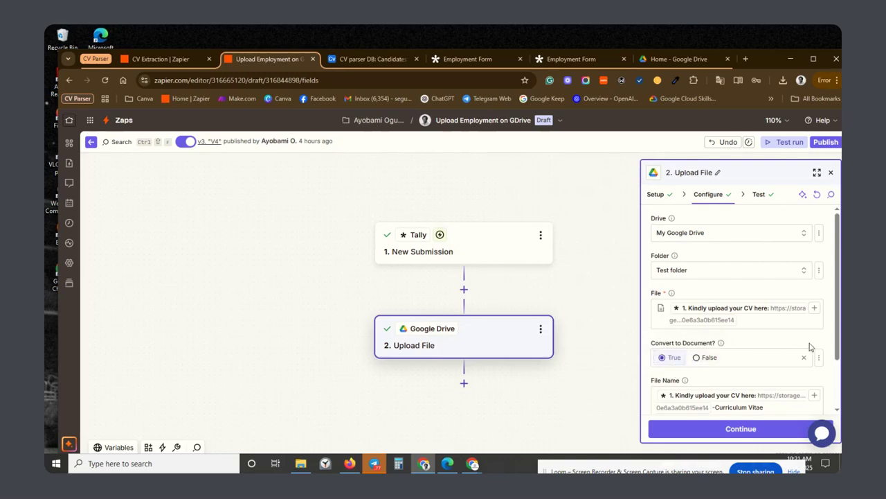
Replace the CV upload link in the Upload File step's File Name with the Tally Name field, keeping "-Curriculum Vitae".
{"action": "scroll", "coordinate": [837, 331], "scroll_direction": "down", "scroll_amount": 2}
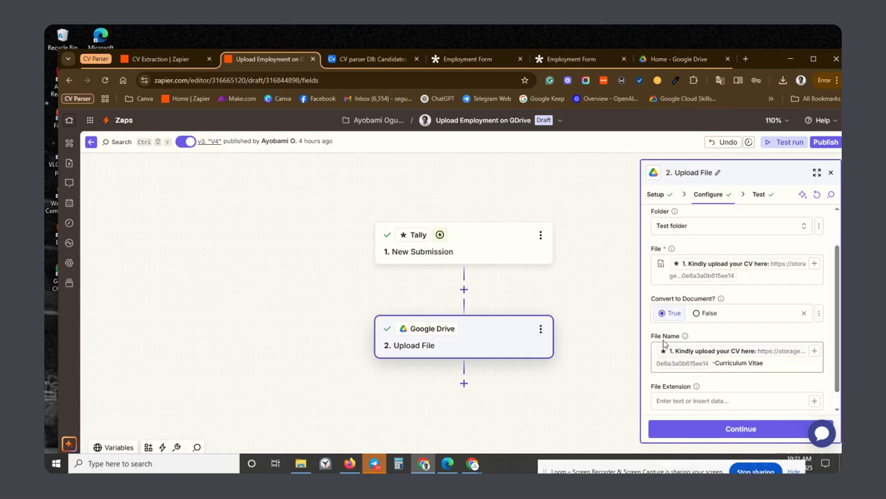
{"action": "left_click", "coordinate": [713, 361]}
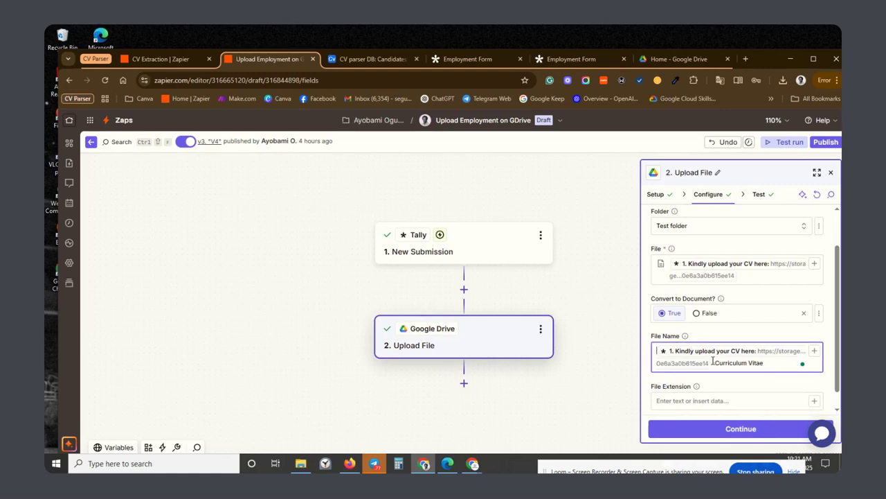
{"action": "key", "text": "BackSpace"}
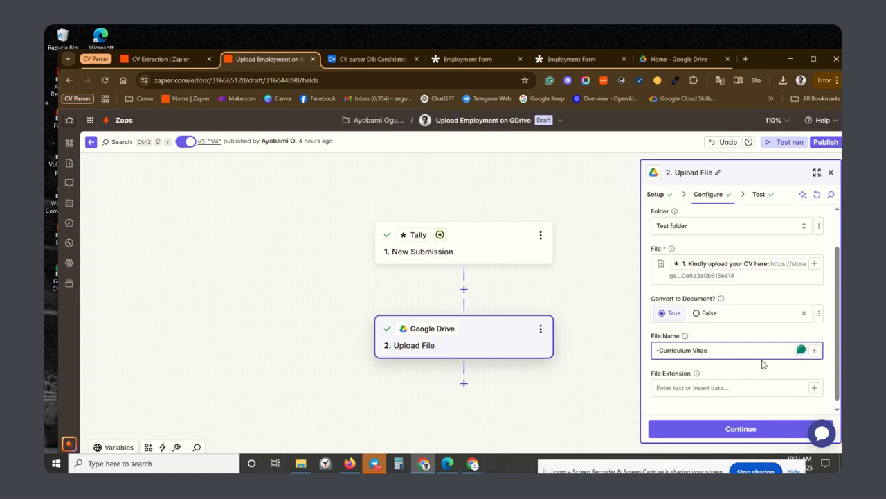
{"action": "left_click", "coordinate": [814, 349]}
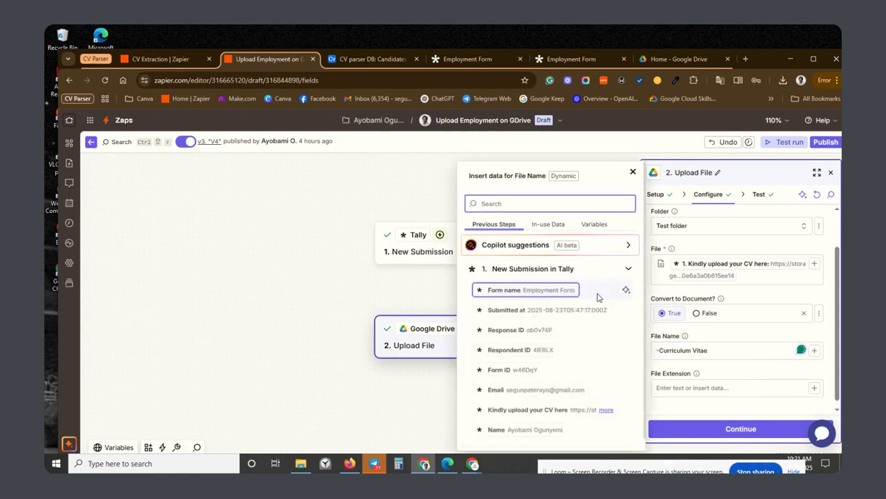
{"action": "left_click", "coordinate": [545, 430]}
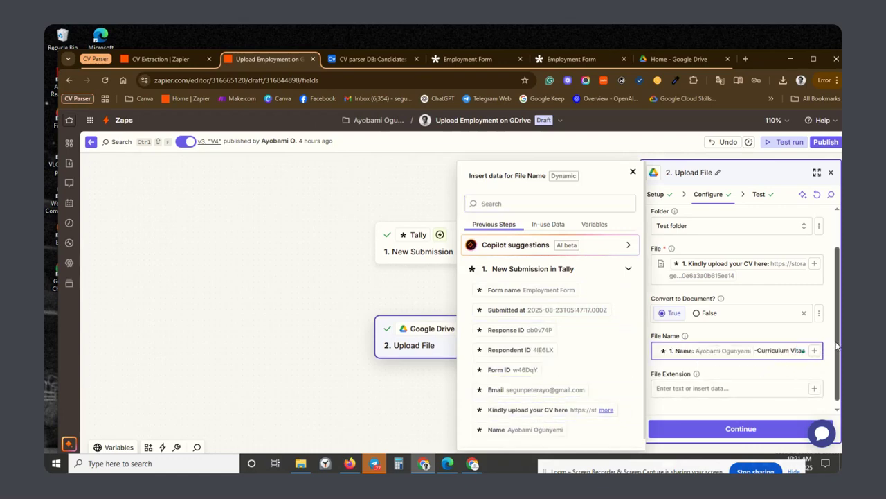
Continue past the Upload File configuration and publish the Zap as a new version named "v3".
{"action": "left_click_drag", "start_coordinate": [837, 346], "coordinate": [837, 375]}
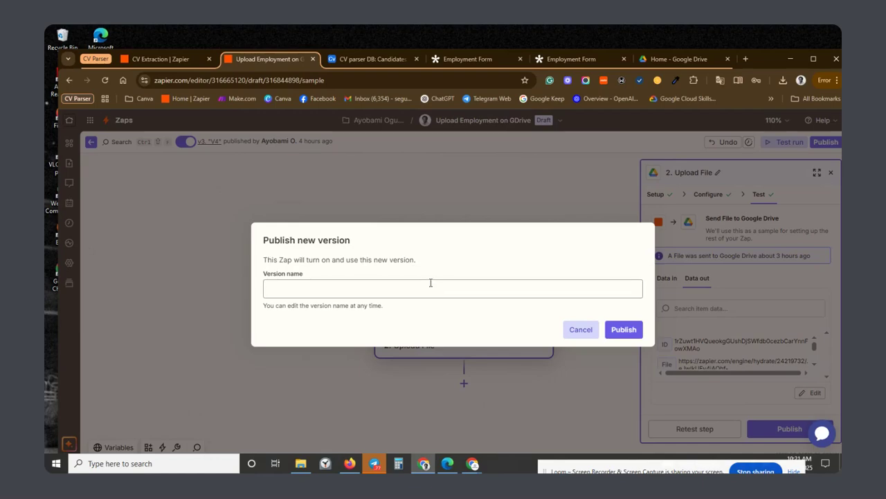
{"action": "left_click", "coordinate": [430, 283]}
{"action": "type", "text": "v3"}
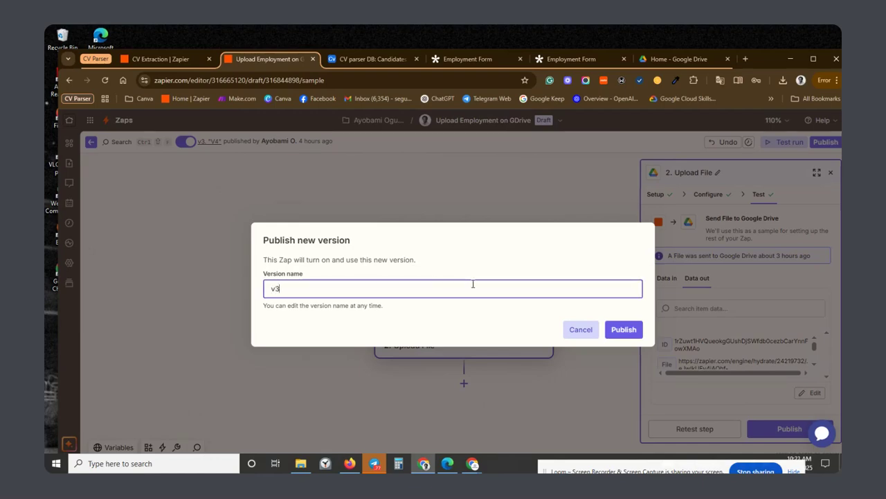
{"action": "left_click", "coordinate": [622, 330]}
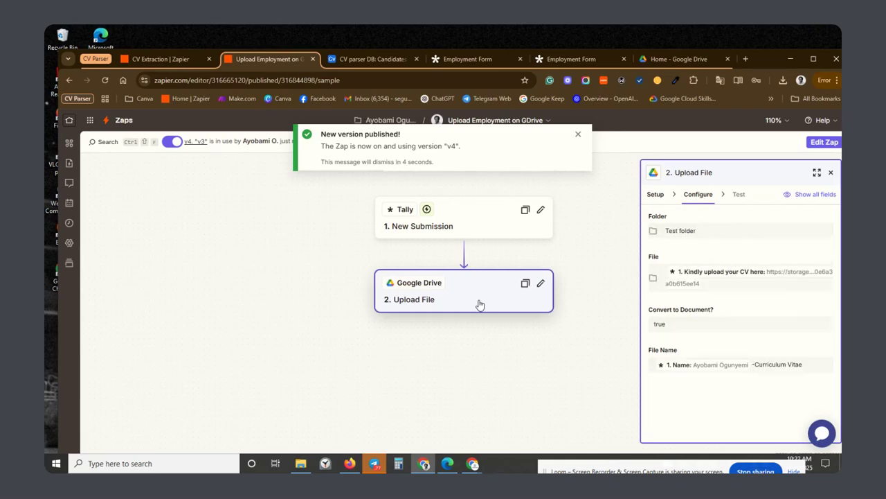
Switch to the CV Extraction Zap and open it for editing with its workflow steps readable.
{"action": "left_click", "coordinate": [146, 58]}
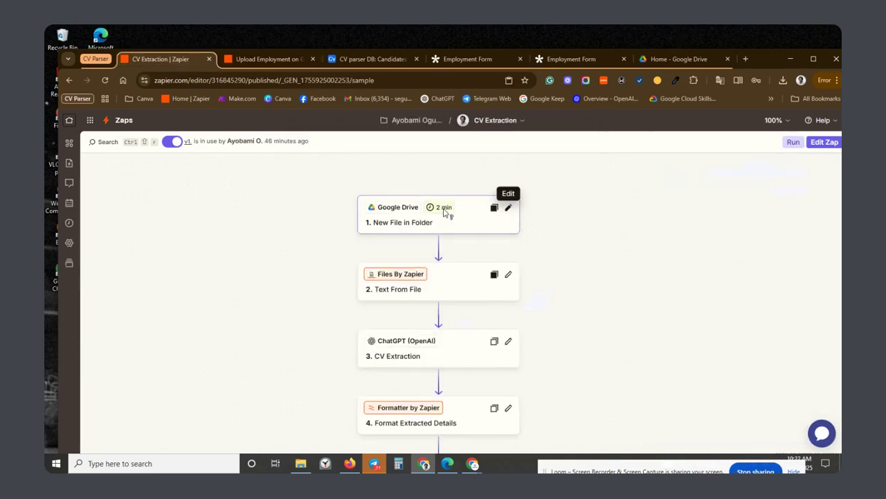
{"action": "left_click", "coordinate": [813, 141]}
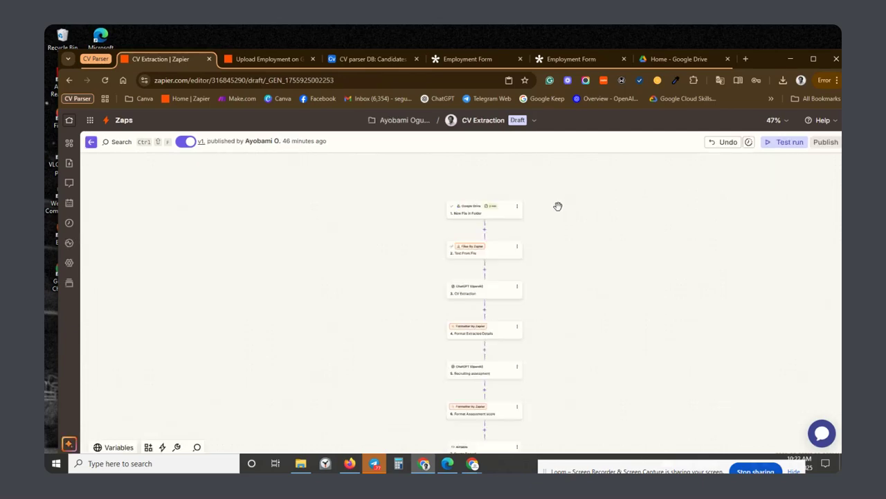
{"action": "left_click", "coordinate": [776, 119]}
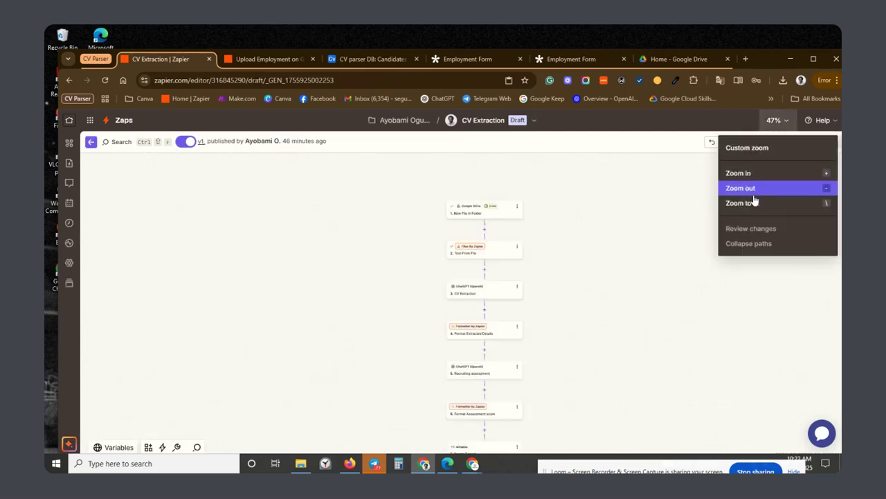
{"action": "left_click", "coordinate": [754, 173]}
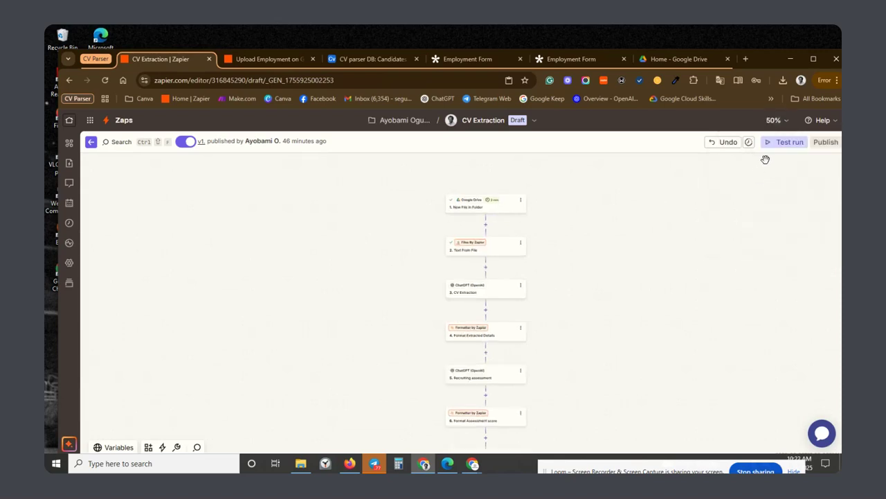
{"action": "left_click", "coordinate": [776, 120]}
{"action": "left_click", "coordinate": [764, 172]}
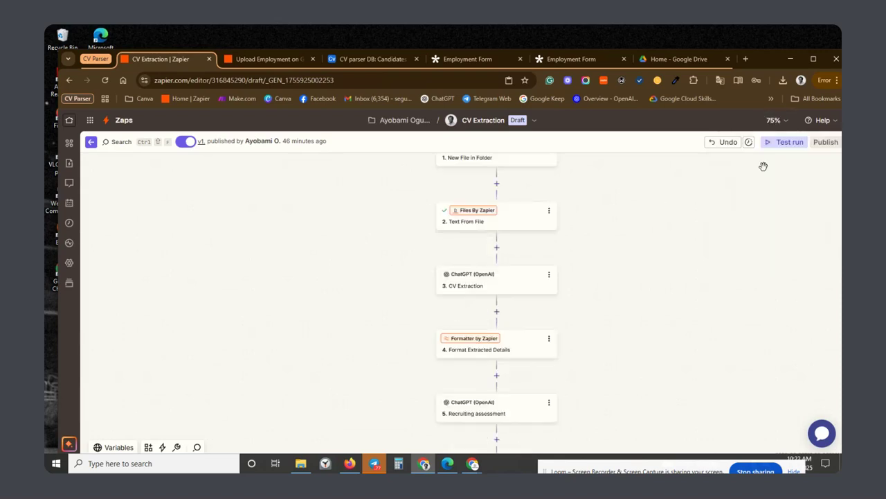
Review the New File in Folder trigger's configuration alongside the Test folder in Google Drive and the Employment Form.
{"action": "left_click_drag", "start_coordinate": [588, 185], "coordinate": [573, 247]}
{"action": "left_click", "coordinate": [491, 218]}
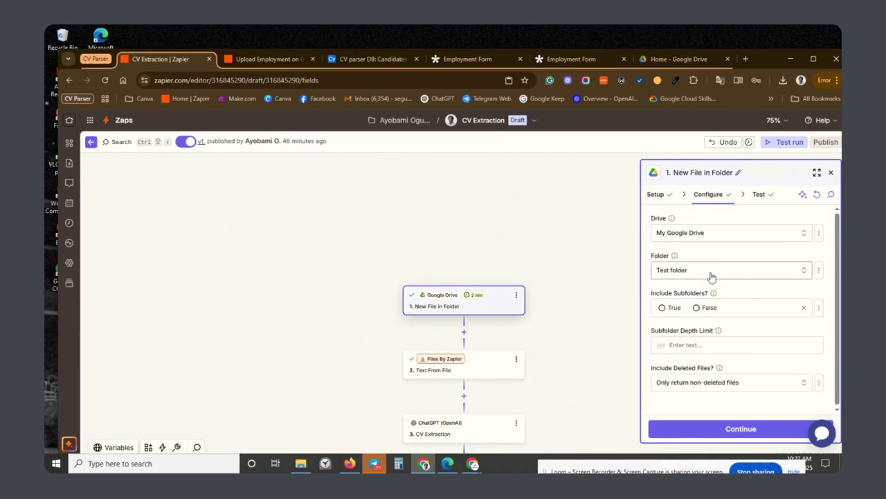
{"action": "left_click", "coordinate": [683, 59]}
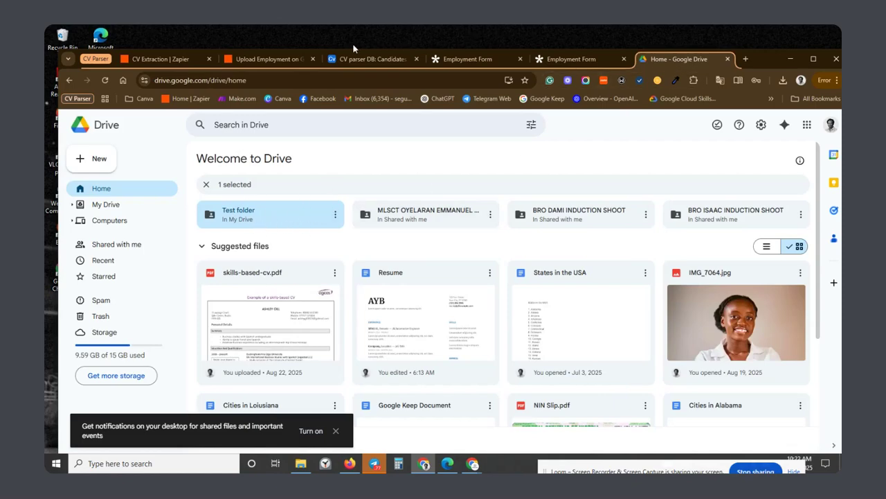
{"action": "left_click", "coordinate": [556, 60]}
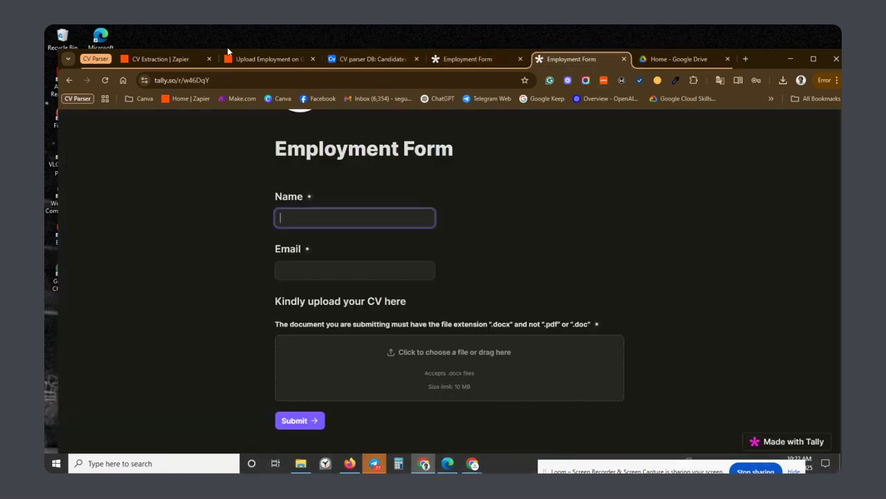
{"action": "left_click", "coordinate": [261, 60]}
{"action": "left_click", "coordinate": [201, 61]}
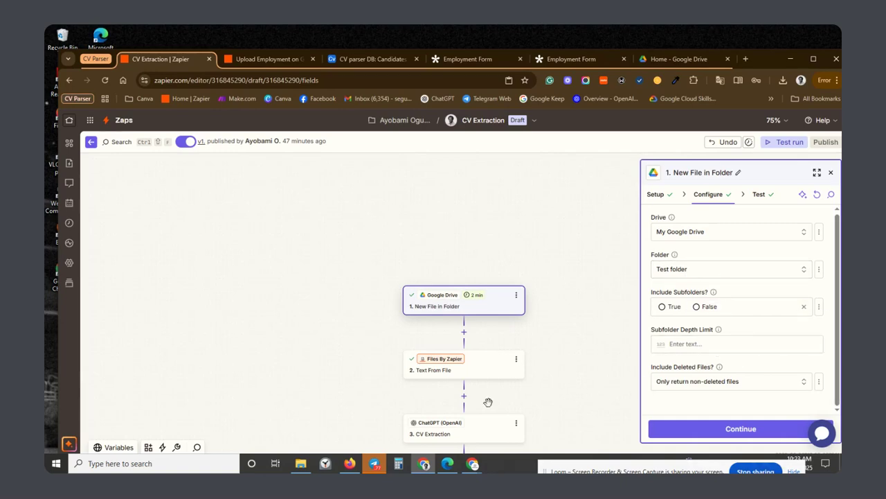
Review the Text From File configuration, the Google Drive data available for its File field, and its test output.
{"action": "left_click", "coordinate": [478, 371]}
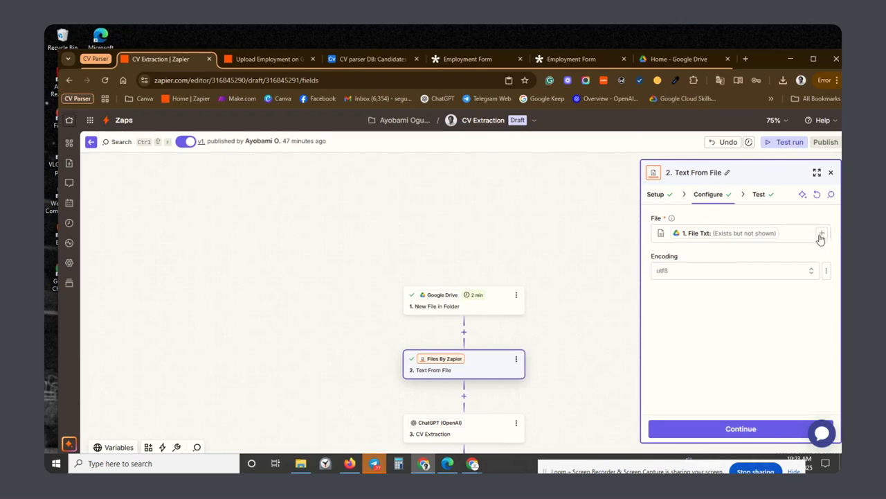
{"action": "left_click", "coordinate": [821, 233]}
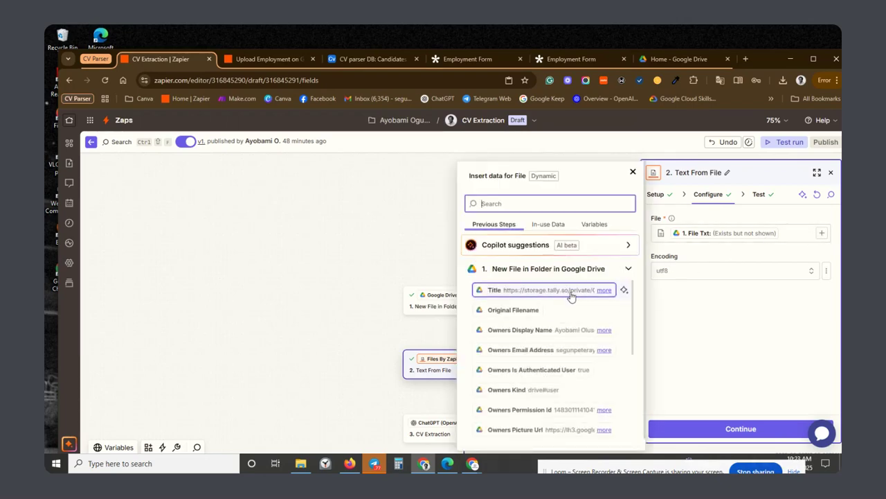
{"action": "left_click_drag", "start_coordinate": [632, 300], "coordinate": [634, 325]}
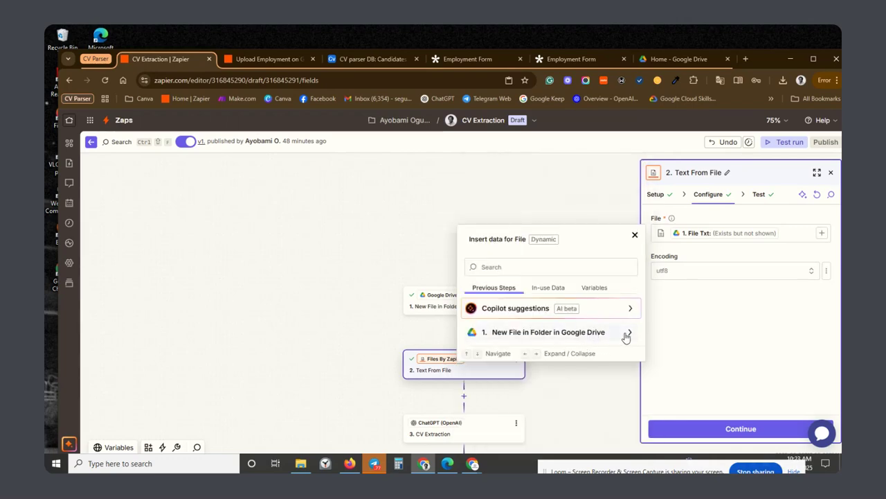
{"action": "left_click", "coordinate": [616, 336]}
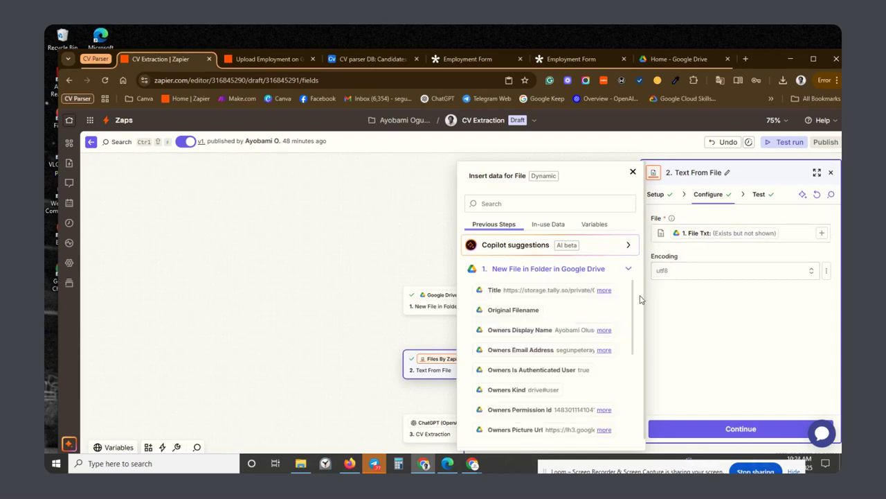
{"action": "scroll", "coordinate": [633, 294], "scroll_direction": "down", "scroll_amount": 1}
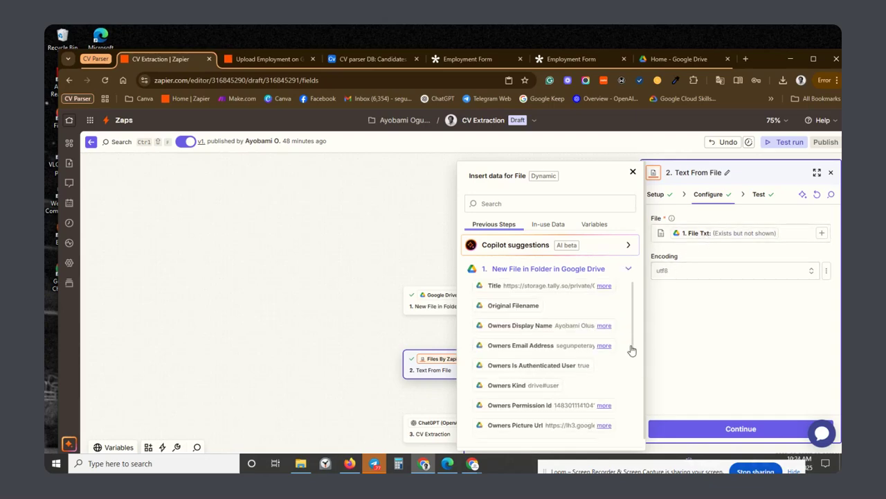
{"action": "scroll", "coordinate": [547, 344], "scroll_direction": "down", "scroll_amount": 5}
{"action": "scroll", "coordinate": [547, 379], "scroll_direction": "down", "scroll_amount": 2}
{"action": "scroll", "coordinate": [525, 375], "scroll_direction": "up", "scroll_amount": 5}
{"action": "scroll", "coordinate": [514, 380], "scroll_direction": "down", "scroll_amount": 2}
{"action": "scroll", "coordinate": [513, 380], "scroll_direction": "down", "scroll_amount": 5}
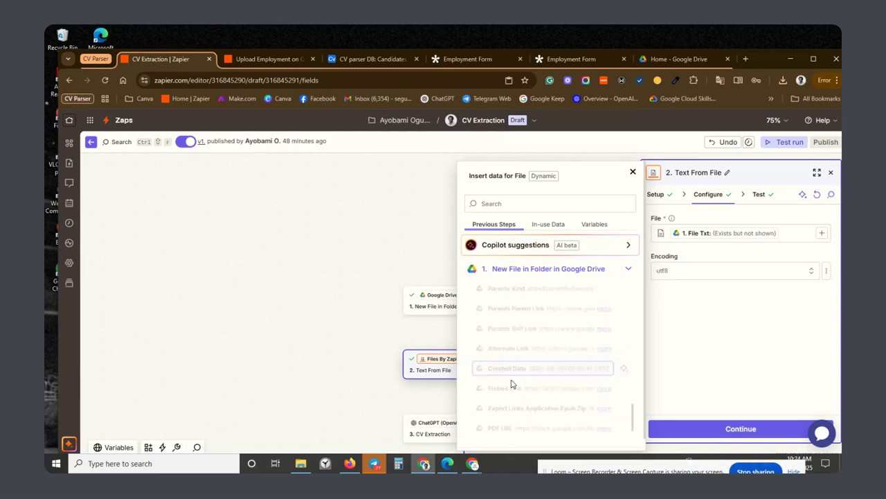
{"action": "scroll", "coordinate": [513, 384], "scroll_direction": "down", "scroll_amount": 2}
{"action": "scroll", "coordinate": [516, 387], "scroll_direction": "down", "scroll_amount": 5}
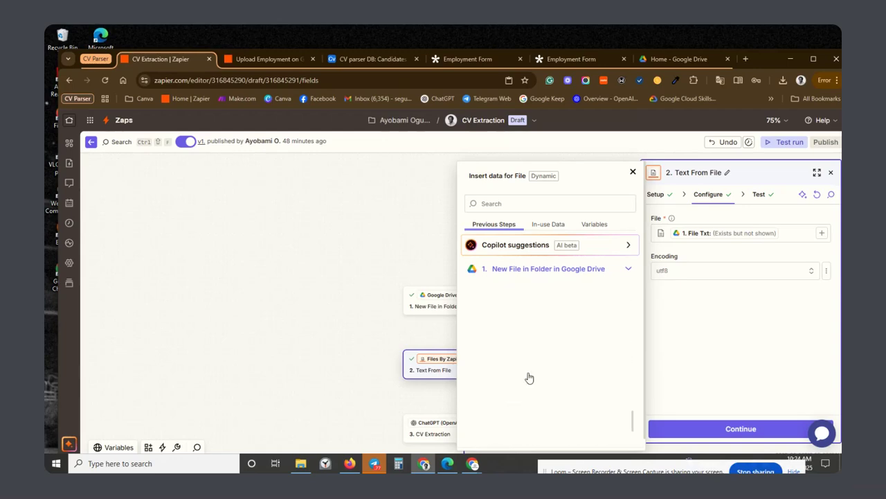
{"action": "scroll", "coordinate": [526, 377], "scroll_direction": "down", "scroll_amount": 2}
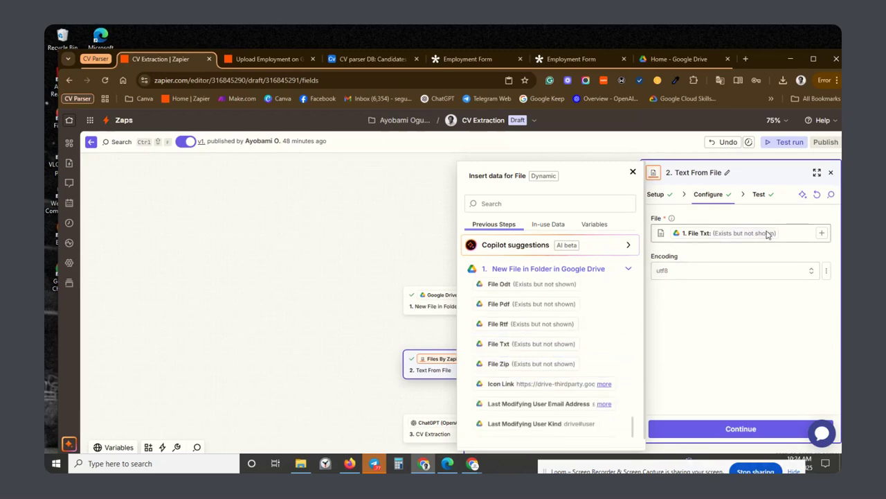
{"action": "left_click", "coordinate": [692, 429]}
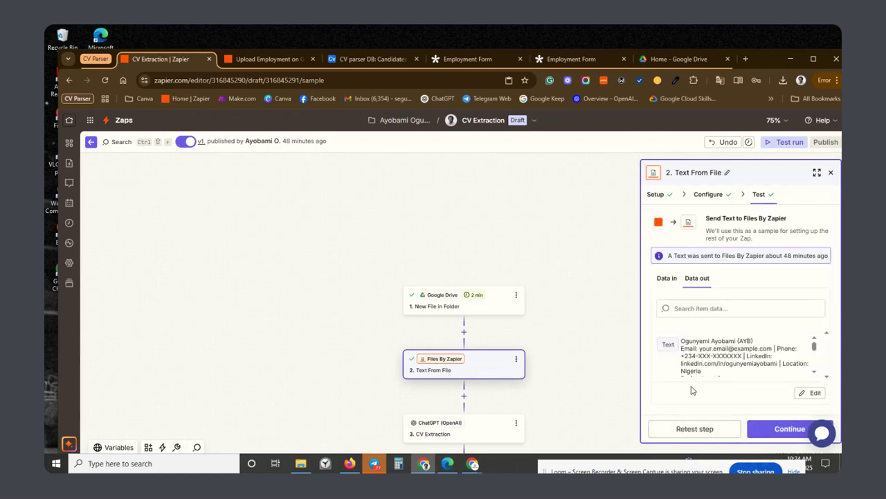
Examine the ChatGPT CV Extraction step's setup and its configured model, user message prompt, instructions and memory key.
{"action": "left_click", "coordinate": [774, 430]}
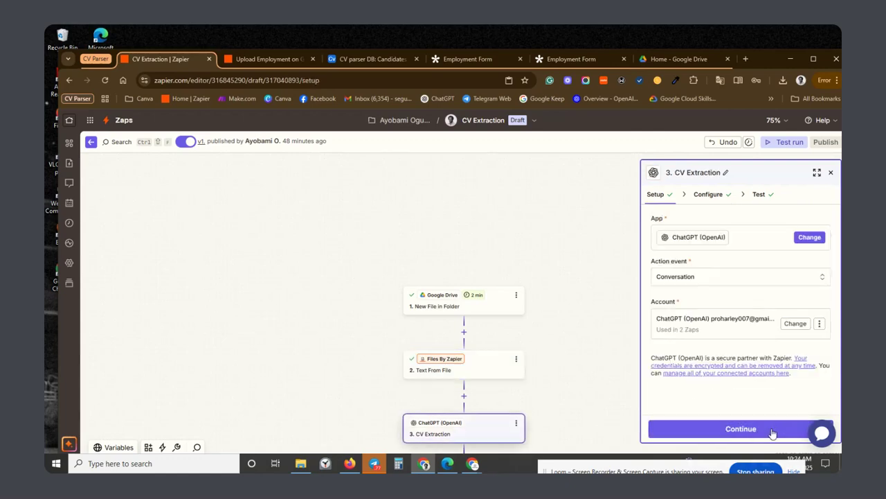
{"action": "left_click", "coordinate": [680, 431]}
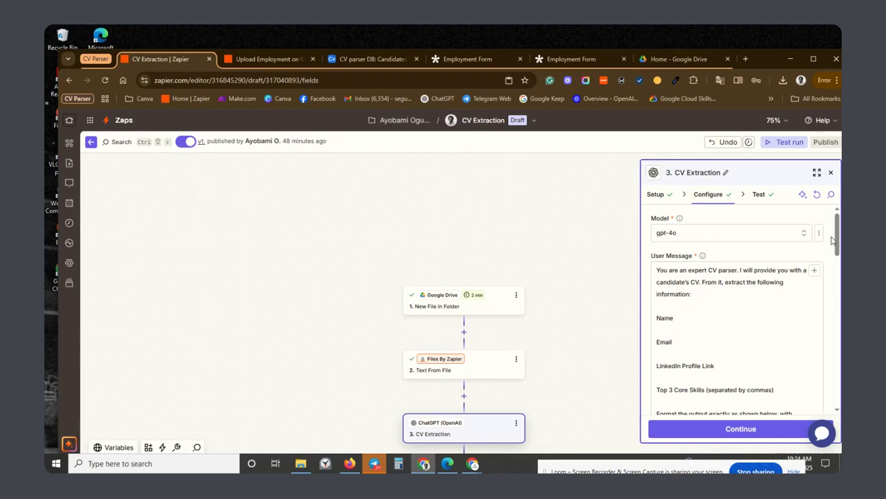
{"action": "left_click_drag", "start_coordinate": [837, 242], "coordinate": [839, 243]}
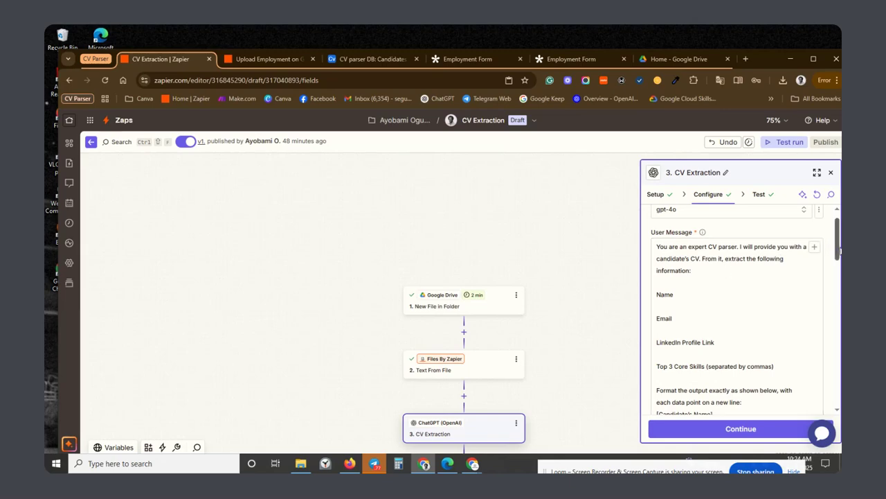
{"action": "left_click_drag", "start_coordinate": [839, 248], "coordinate": [840, 256]}
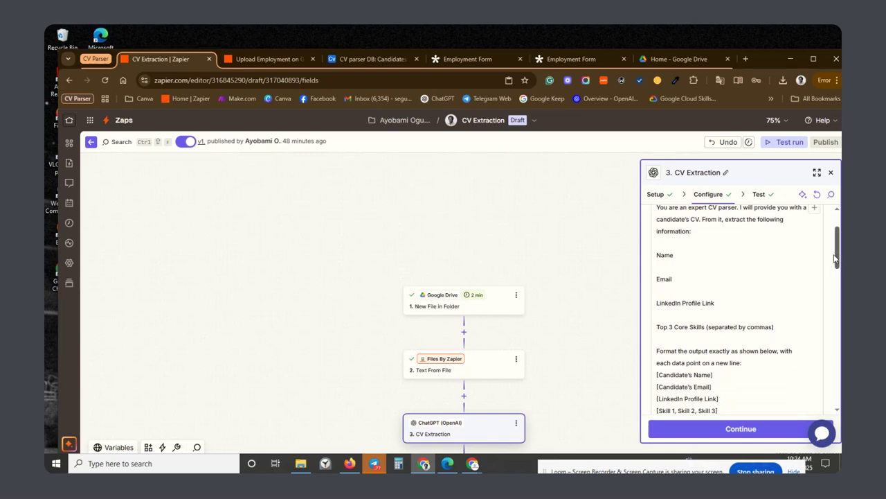
{"action": "left_click_drag", "start_coordinate": [840, 268], "coordinate": [841, 275]}
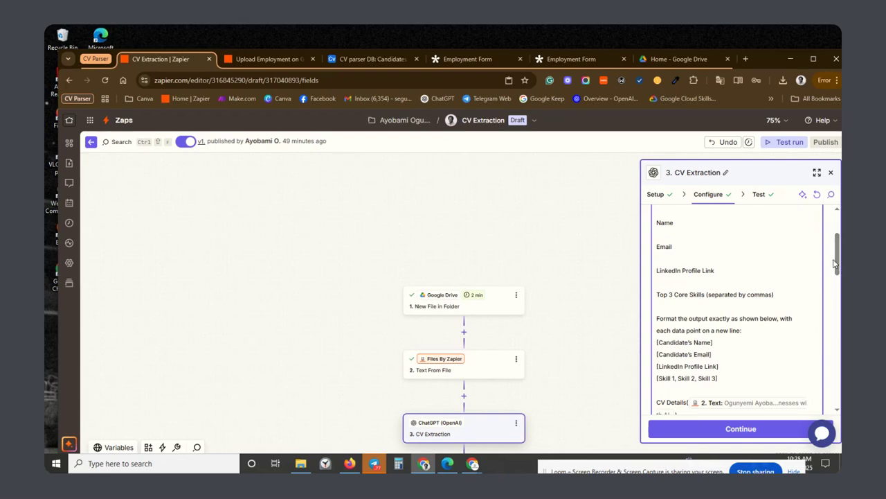
{"action": "scroll", "coordinate": [834, 260], "scroll_direction": "down", "scroll_amount": 1}
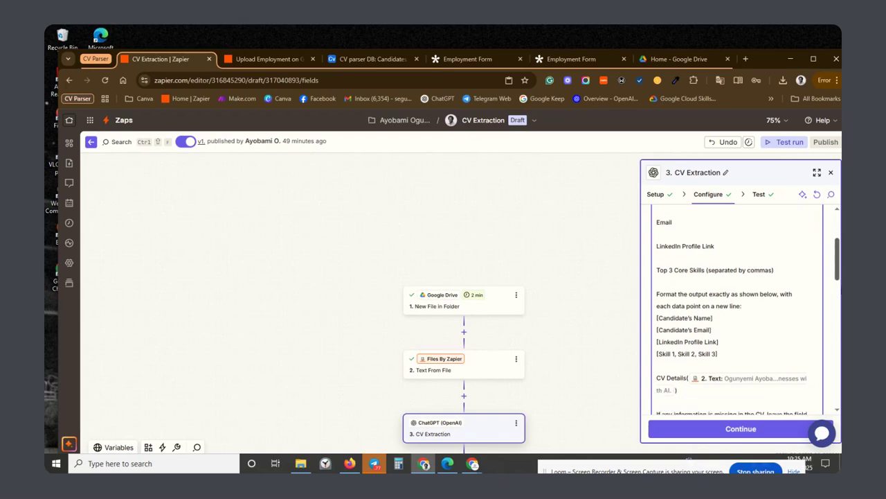
{"action": "scroll", "coordinate": [836, 260], "scroll_direction": "down", "scroll_amount": 6}
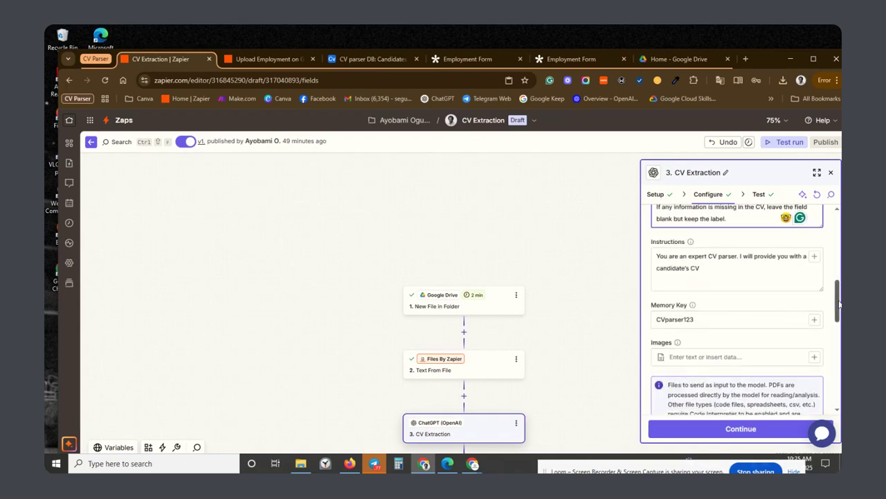
{"action": "scroll", "coordinate": [839, 281], "scroll_direction": "up", "scroll_amount": 2}
{"action": "scroll", "coordinate": [839, 281], "scroll_direction": "up", "scroll_amount": 4}
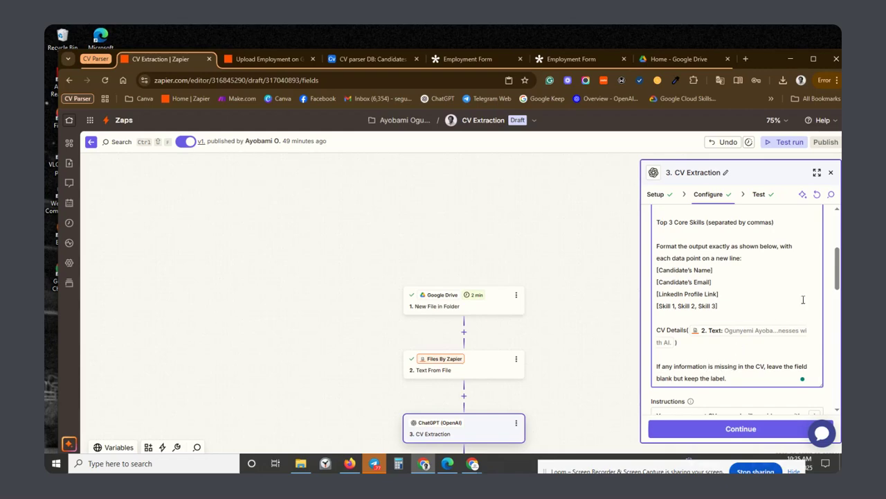
{"action": "left_click_drag", "start_coordinate": [838, 273], "coordinate": [839, 312]}
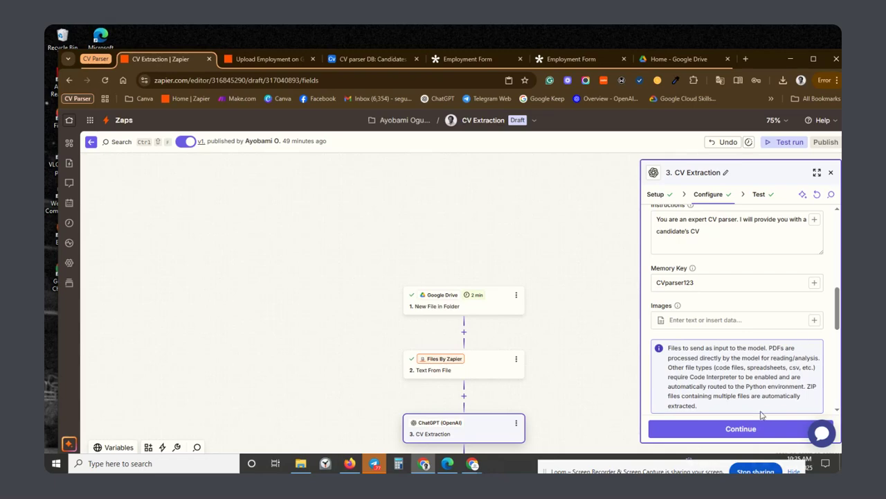
Review the CV Extraction test result and the Format Extracted Details configuration, including the CV Extraction message text available for its Input field.
{"action": "left_click", "coordinate": [741, 429]}
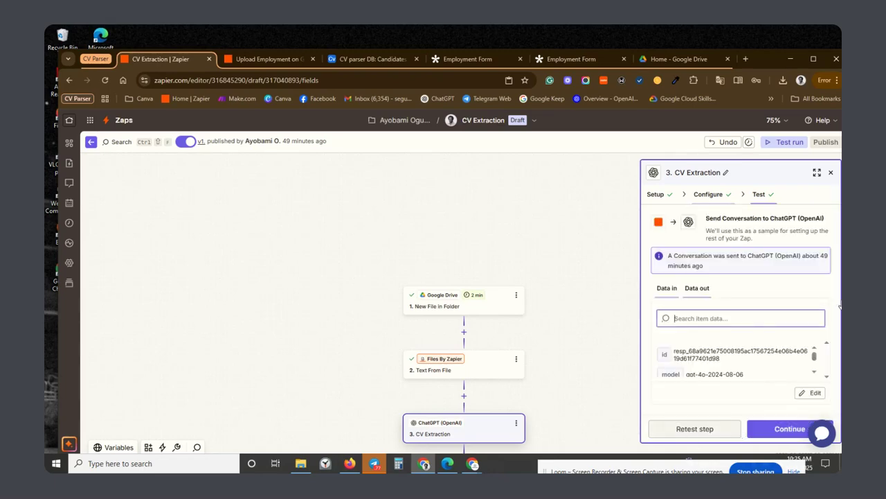
{"action": "left_click", "coordinate": [770, 424]}
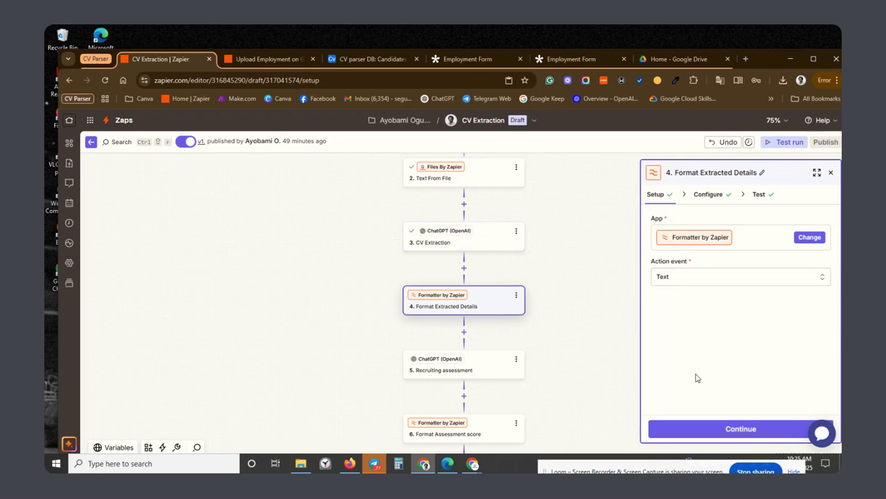
{"action": "left_click", "coordinate": [703, 432]}
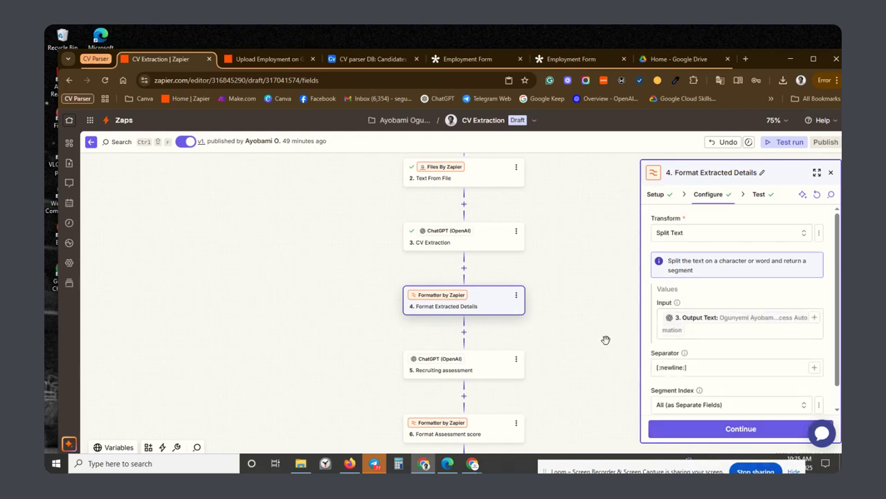
{"action": "left_click", "coordinate": [814, 320]}
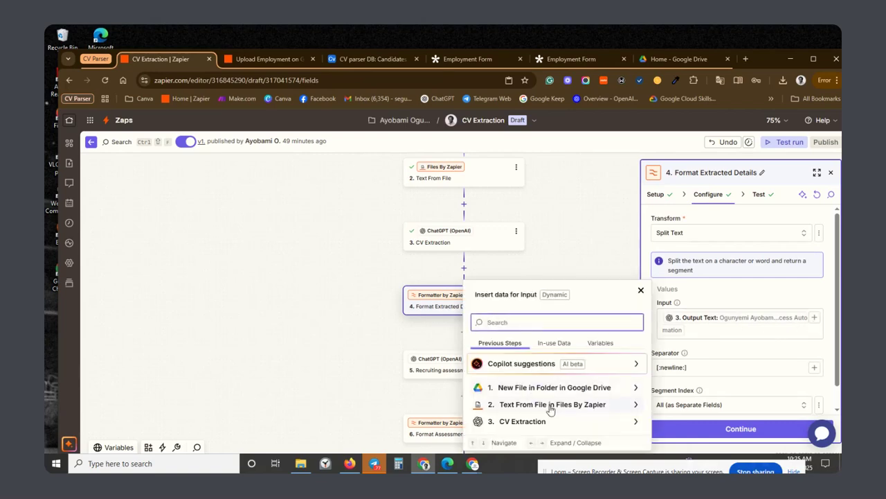
{"action": "left_click", "coordinate": [619, 421]}
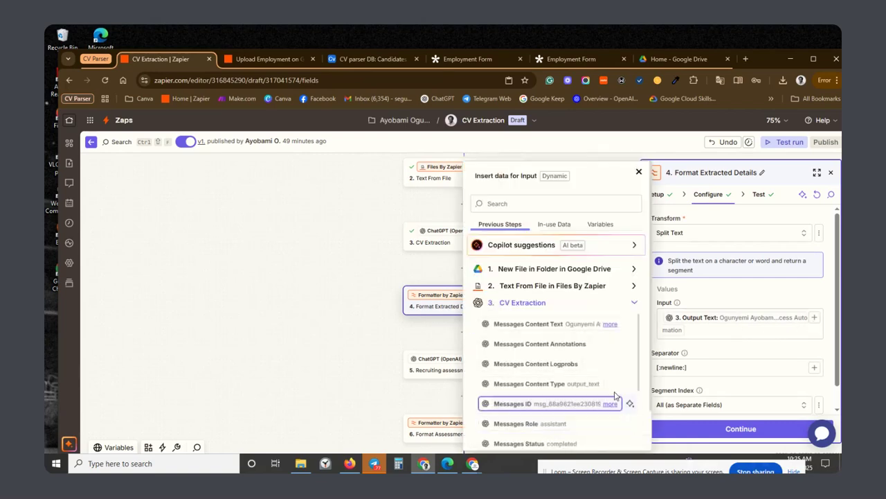
{"action": "left_click", "coordinate": [610, 324]}
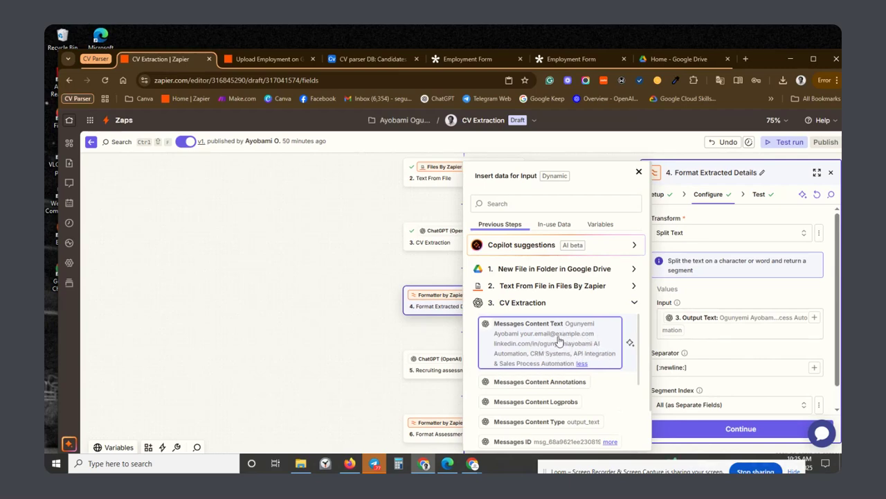
{"action": "left_click", "coordinate": [756, 335]}
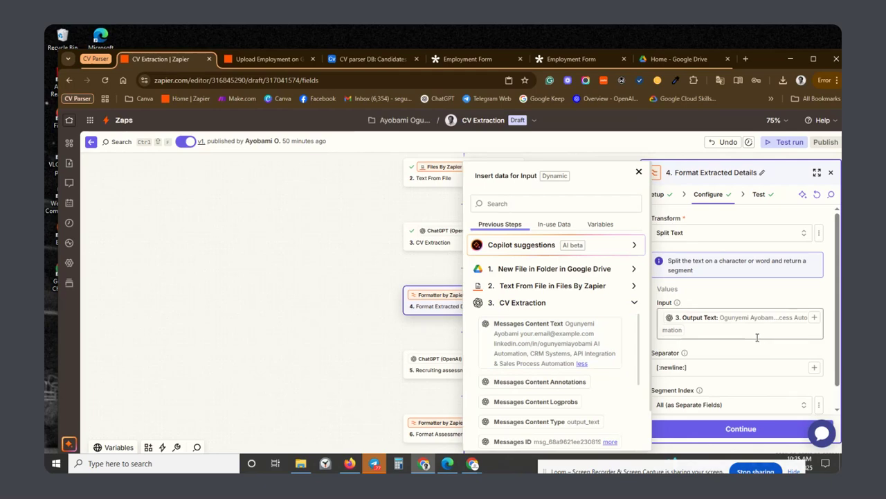
{"action": "left_click", "coordinate": [720, 296]}
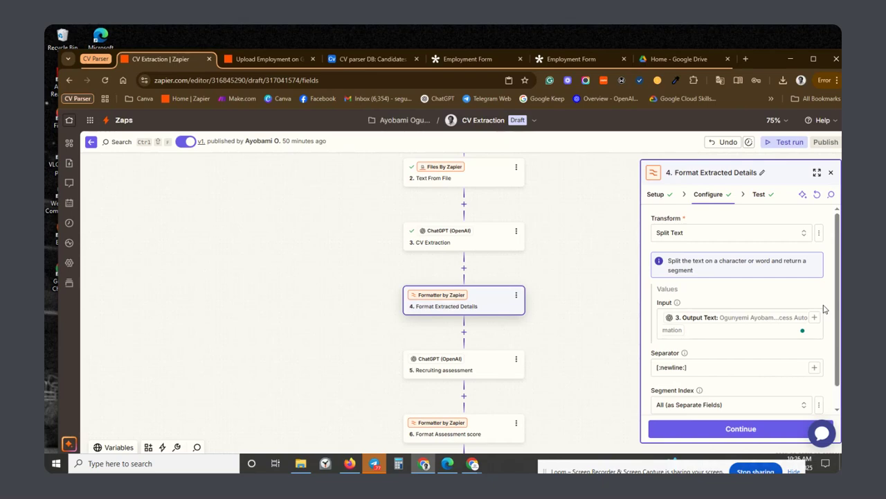
{"action": "scroll", "coordinate": [838, 329], "scroll_direction": "down", "scroll_amount": 1}
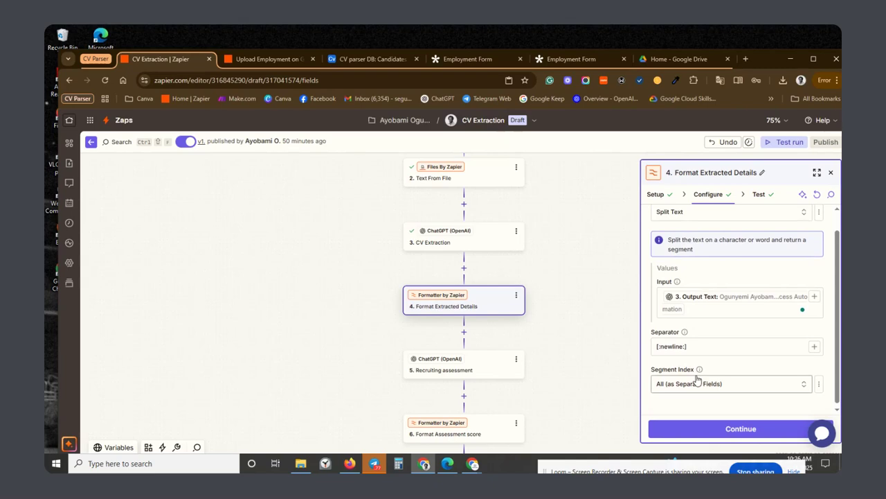
Read through the individual output items in the Format Extracted Details step's test data.
{"action": "left_click", "coordinate": [736, 428]}
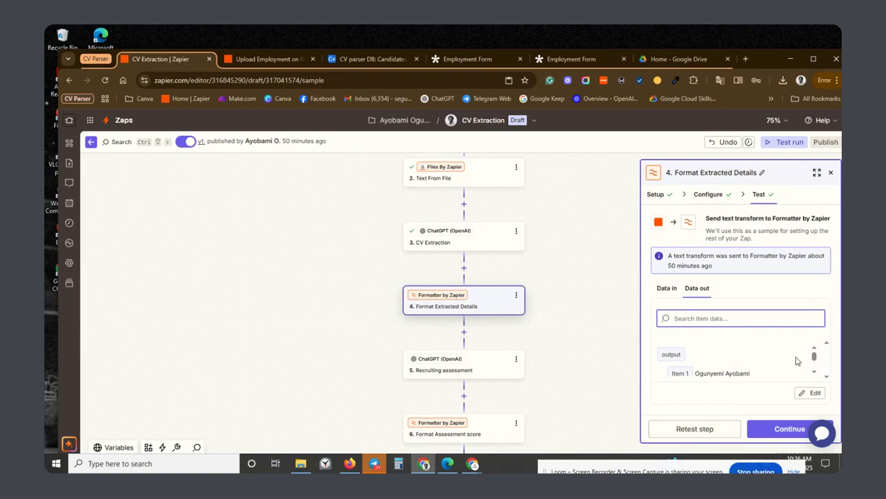
{"action": "left_click", "coordinate": [814, 372]}
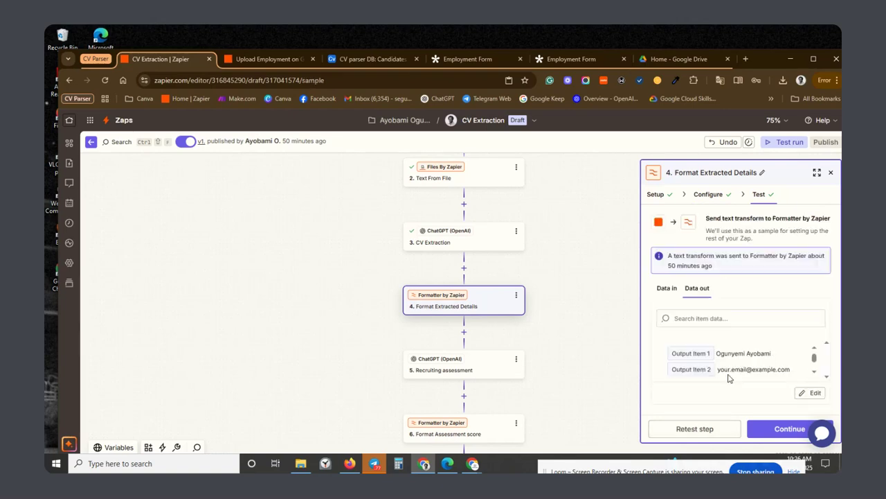
{"action": "left_click", "coordinate": [815, 373]}
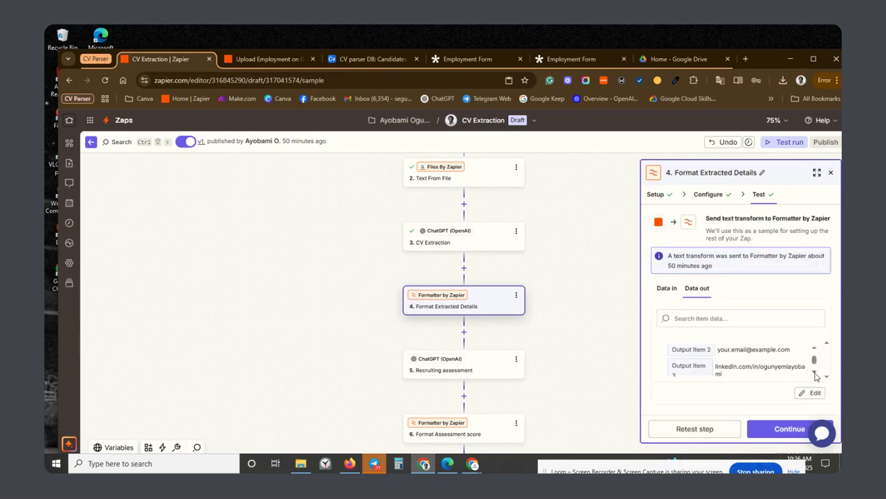
{"action": "left_click", "coordinate": [815, 347]}
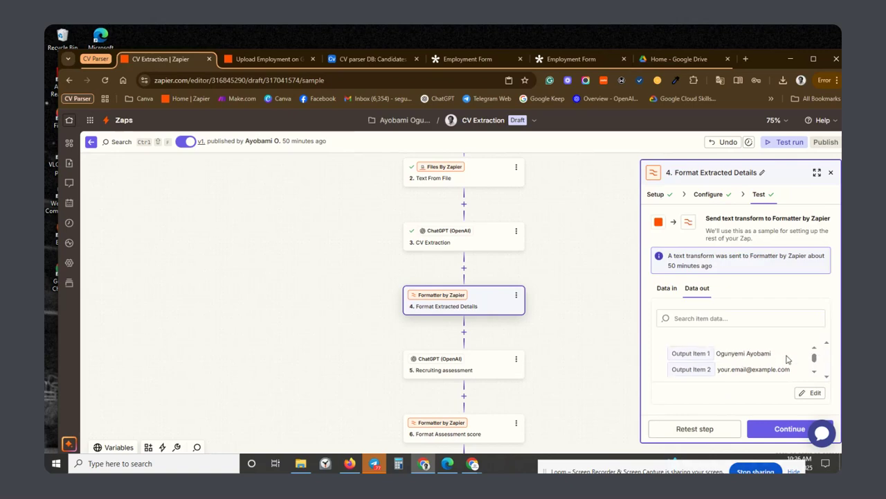
{"action": "scroll", "coordinate": [813, 372], "scroll_direction": "down", "scroll_amount": 2}
Examine the Recruiting assessment step's setup, model, user message with required skills and scoring system, instructions, memory key and response settings.
{"action": "left_click", "coordinate": [774, 429]}
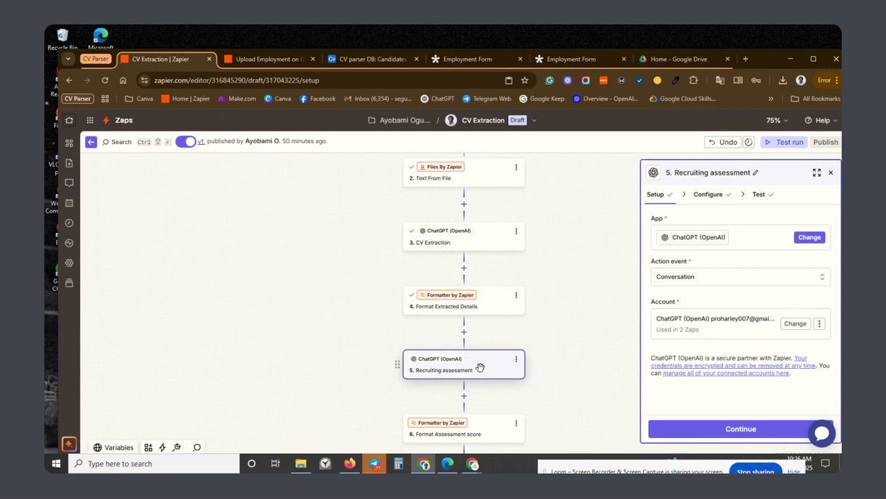
{"action": "left_click", "coordinate": [717, 194]}
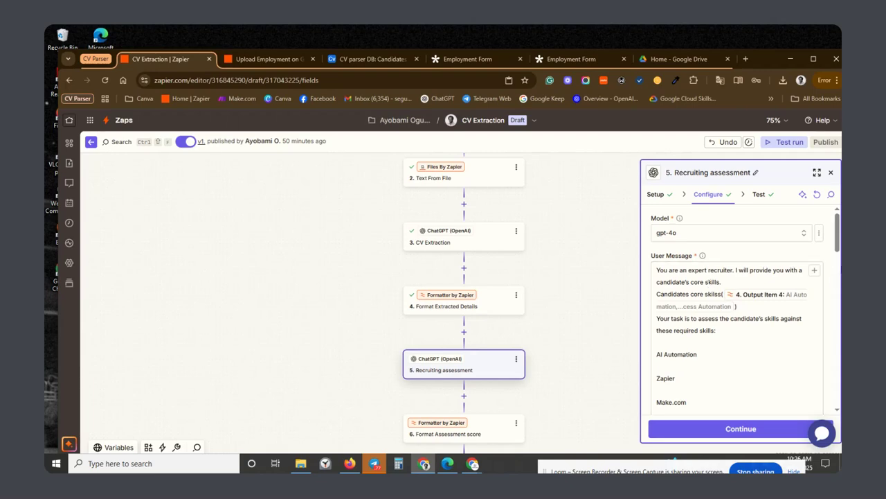
{"action": "left_click_drag", "start_coordinate": [838, 244], "coordinate": [840, 253]}
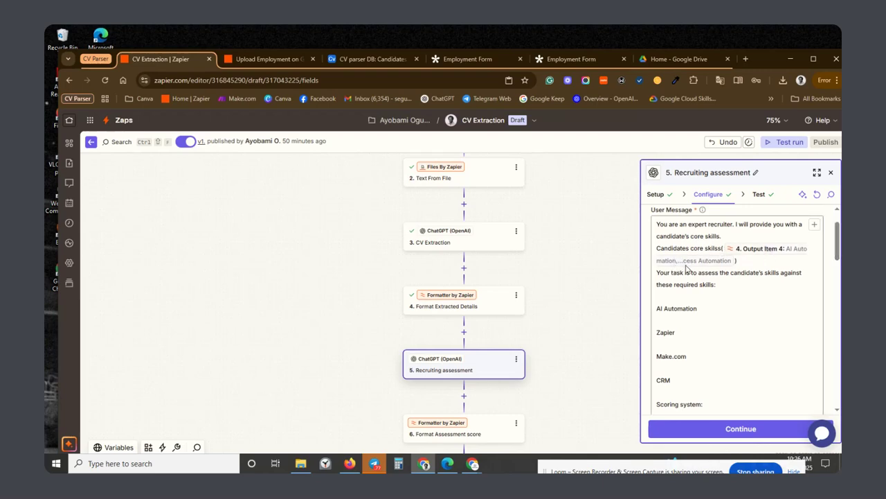
{"action": "scroll", "coordinate": [831, 235], "scroll_direction": "down", "scroll_amount": 1}
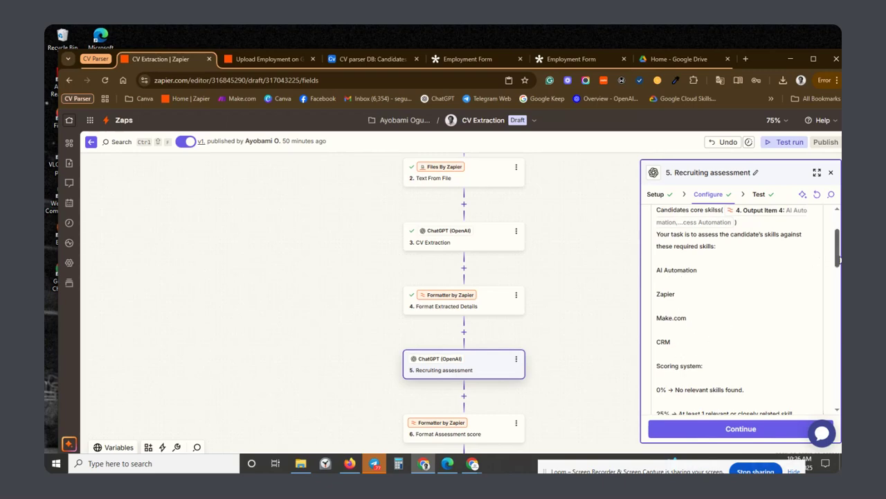
{"action": "scroll", "coordinate": [837, 259], "scroll_direction": "down", "scroll_amount": 3}
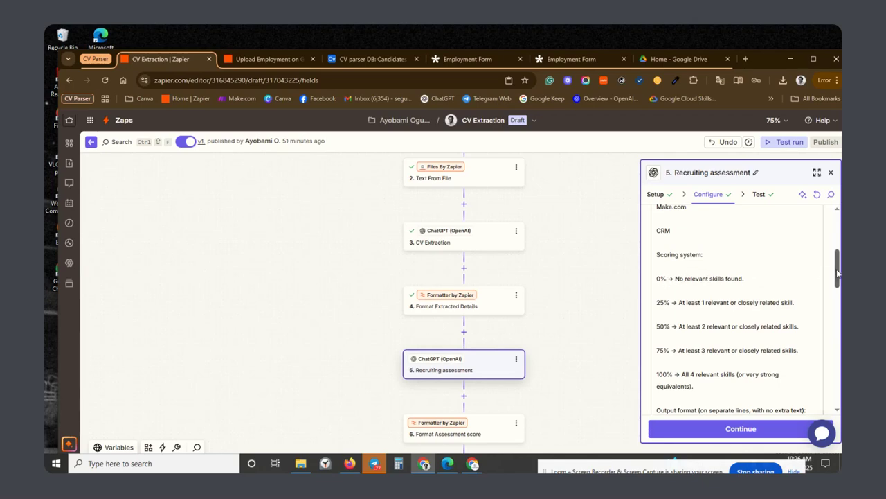
{"action": "scroll", "coordinate": [831, 277], "scroll_direction": "down", "scroll_amount": 2}
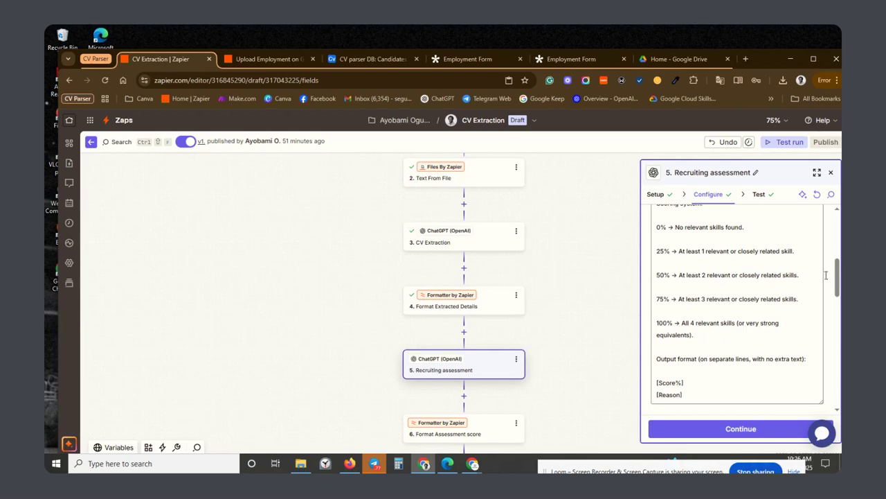
{"action": "scroll", "coordinate": [838, 281], "scroll_direction": "down", "scroll_amount": 1}
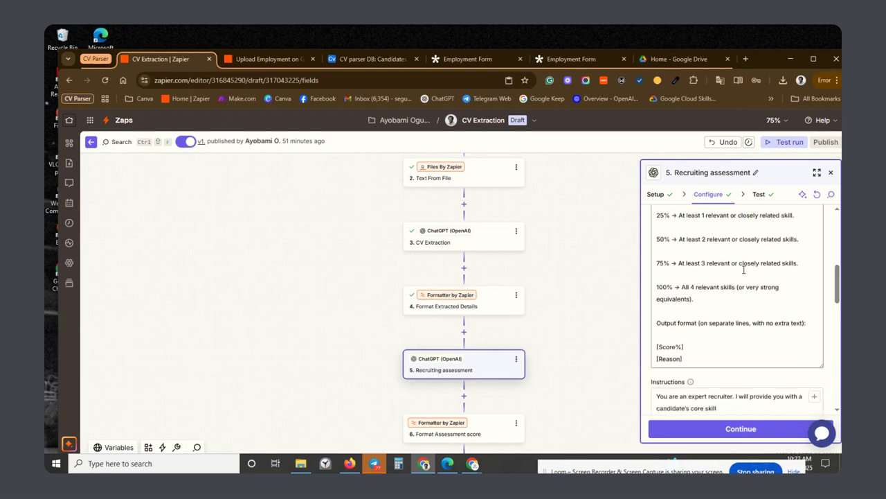
{"action": "scroll", "coordinate": [838, 284], "scroll_direction": "down", "scroll_amount": 2}
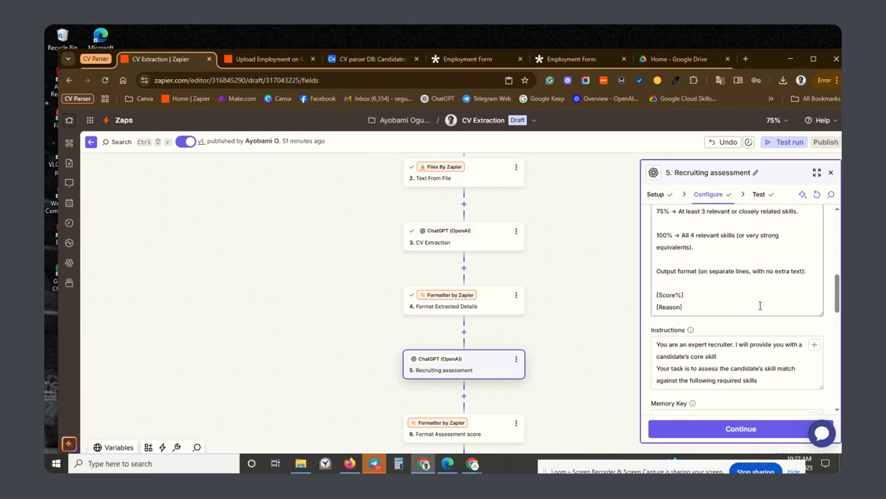
{"action": "scroll", "coordinate": [839, 312], "scroll_direction": "down", "scroll_amount": 2}
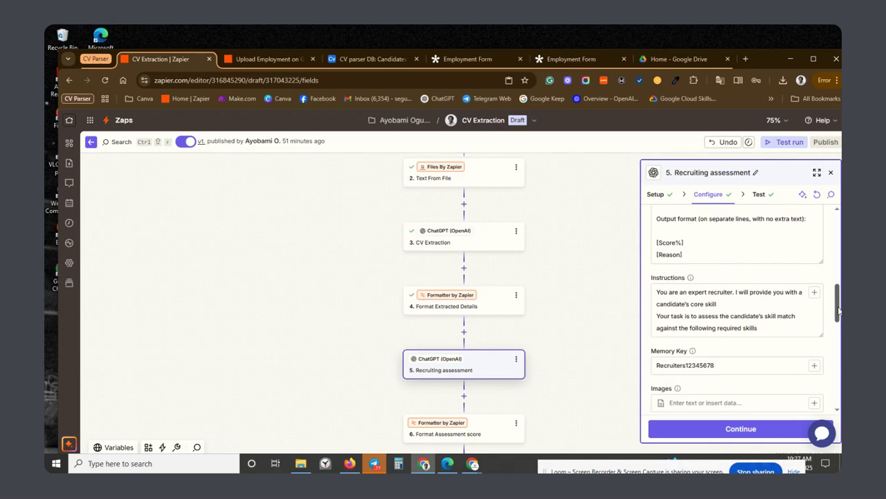
{"action": "scroll", "coordinate": [838, 312], "scroll_direction": "down", "scroll_amount": 4}
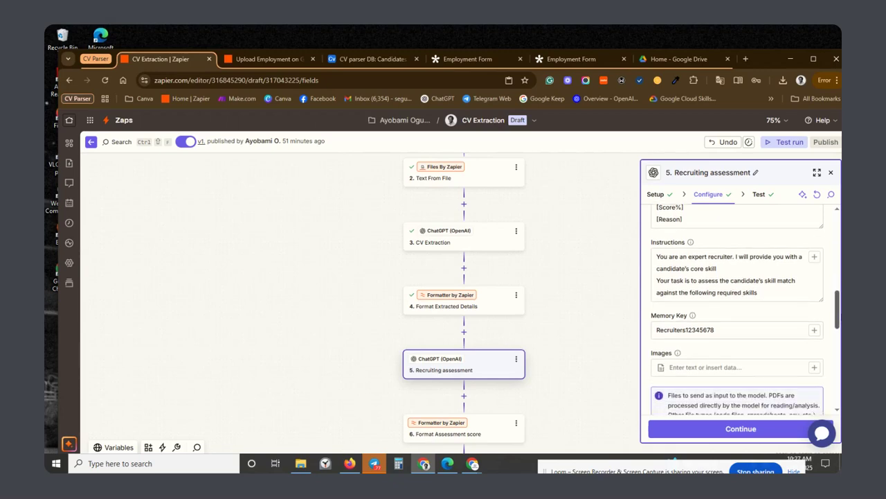
{"action": "scroll", "coordinate": [738, 311], "scroll_direction": "down", "scroll_amount": 7}
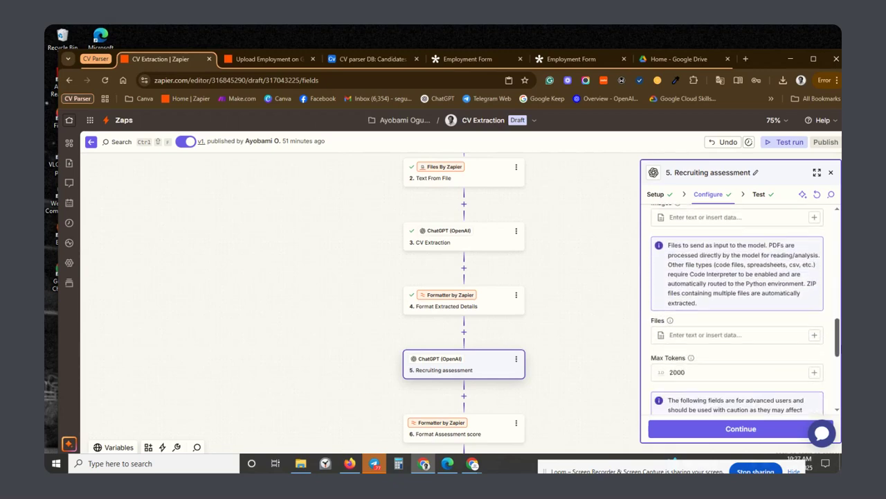
{"action": "scroll", "coordinate": [737, 312], "scroll_direction": "down", "scroll_amount": 2}
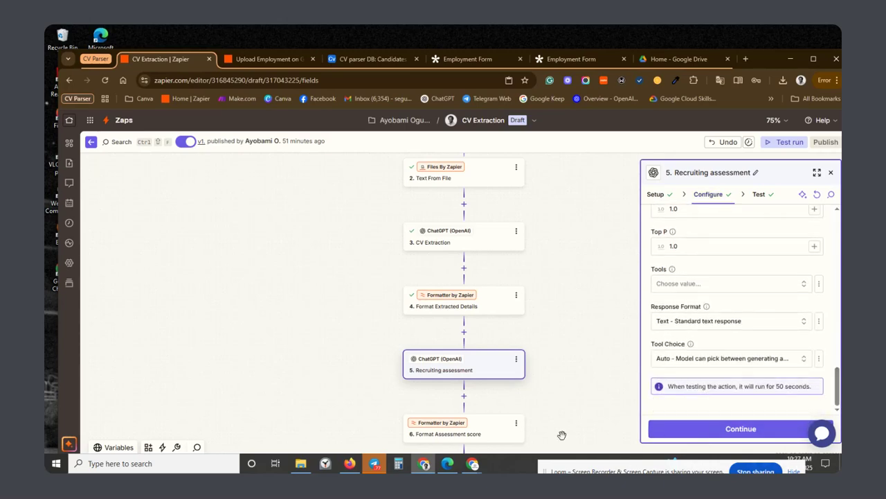
Review the Format Assessment score step's Split Text configuration and the output items in its test data.
{"action": "left_click", "coordinate": [498, 431]}
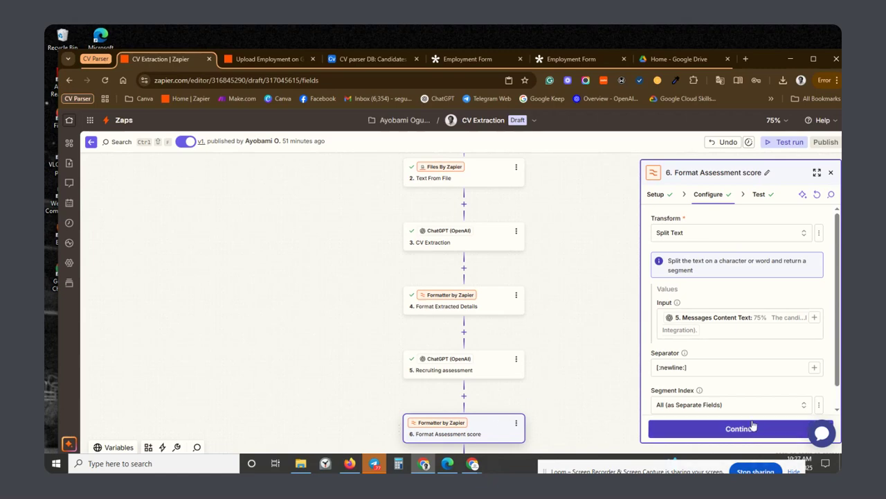
{"action": "scroll", "coordinate": [838, 346], "scroll_direction": "down", "scroll_amount": 1}
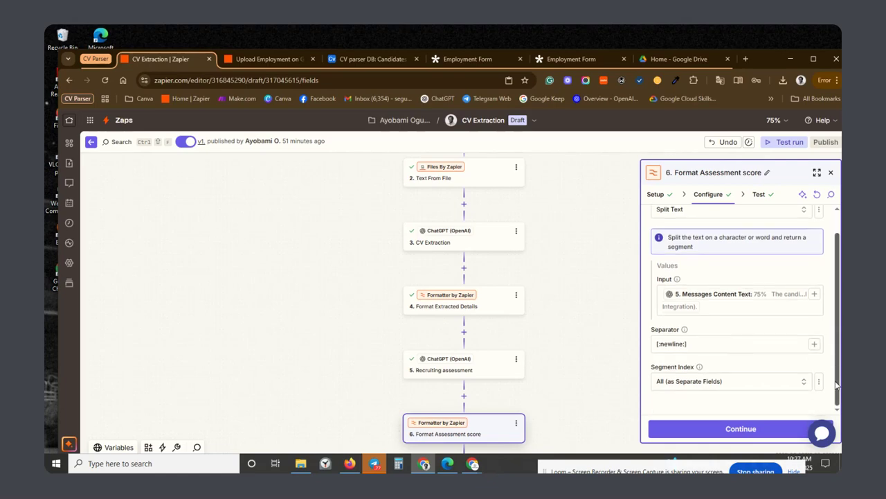
{"action": "left_click", "coordinate": [718, 430]}
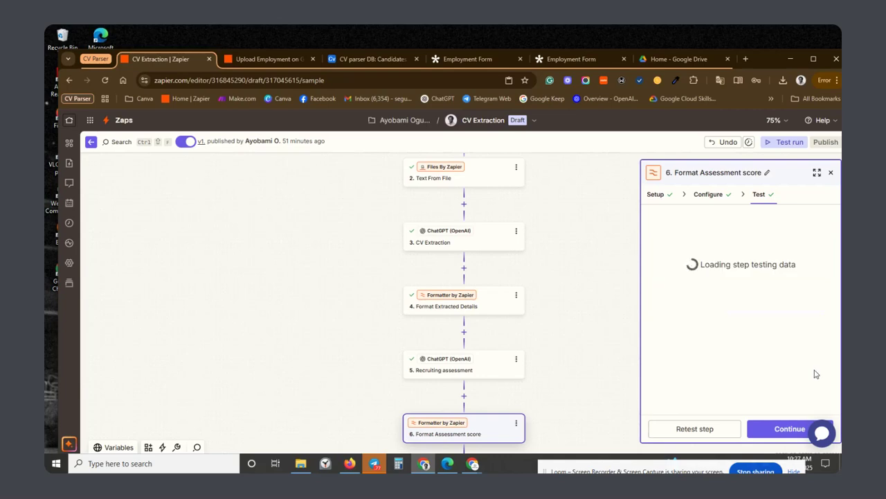
{"action": "scroll", "coordinate": [814, 373], "scroll_direction": "down", "scroll_amount": 2}
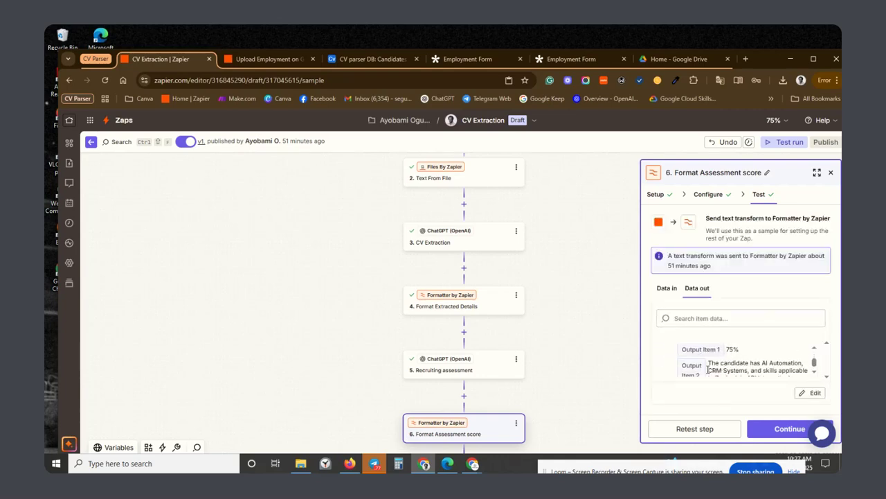
{"action": "scroll", "coordinate": [814, 373], "scroll_direction": "down", "scroll_amount": 1}
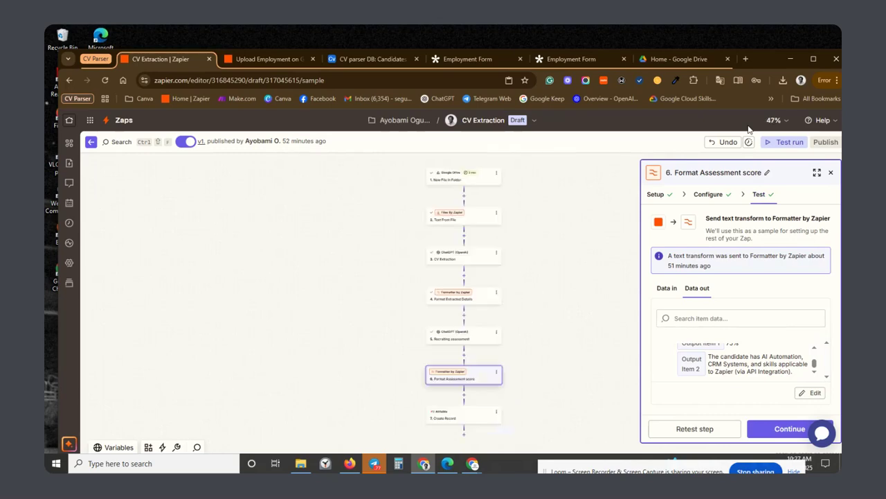
{"action": "left_click", "coordinate": [774, 119]}
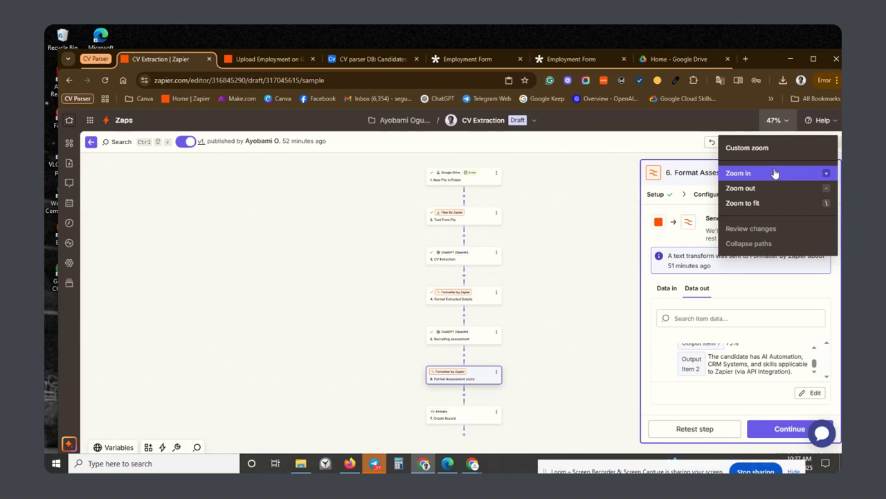
{"action": "left_click", "coordinate": [771, 173]}
{"action": "left_click", "coordinate": [788, 129]}
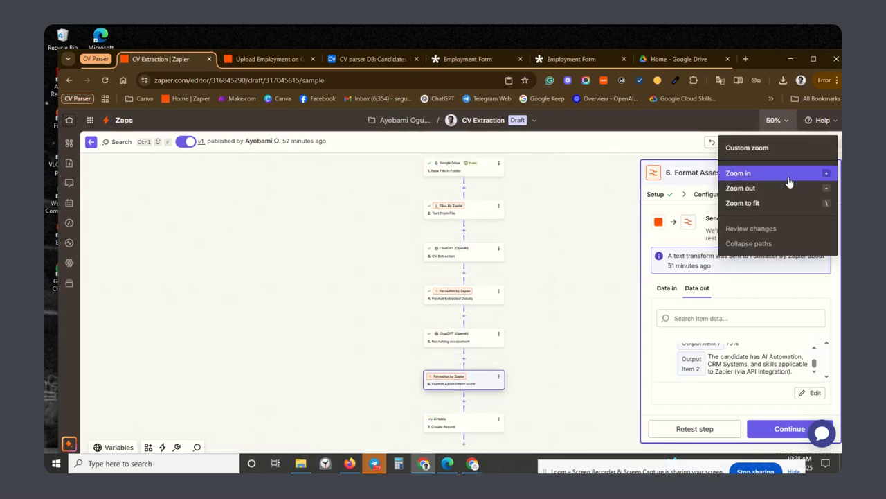
{"action": "left_click", "coordinate": [790, 189]}
{"action": "left_click", "coordinate": [775, 120]}
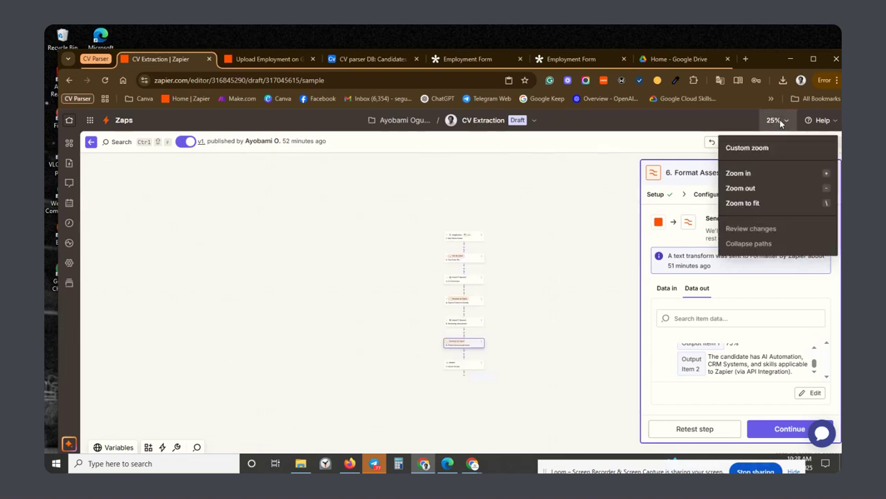
{"action": "left_click", "coordinate": [777, 176]}
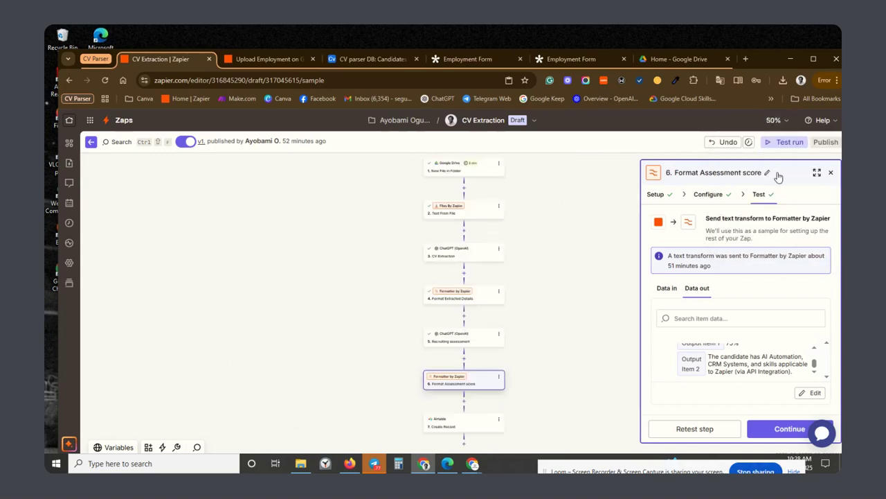
{"action": "left_click", "coordinate": [767, 126]}
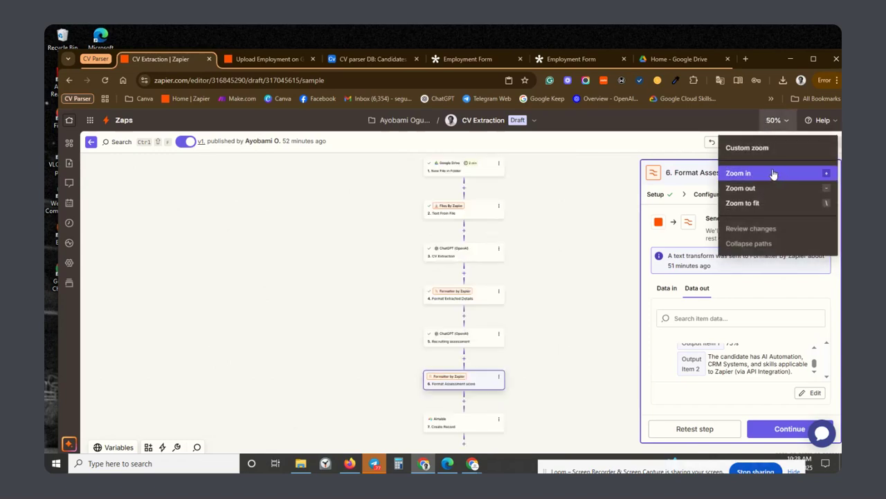
{"action": "left_click", "coordinate": [773, 174]}
{"action": "left_click", "coordinate": [779, 119]}
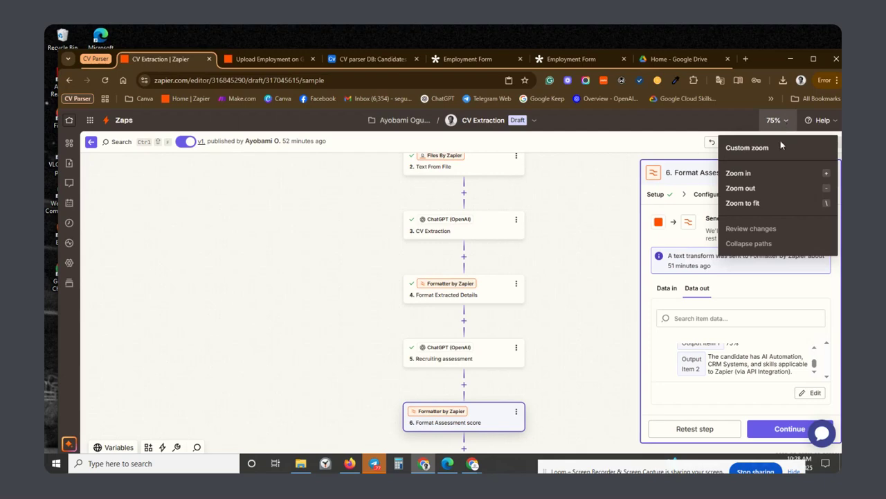
{"action": "left_click", "coordinate": [773, 173]}
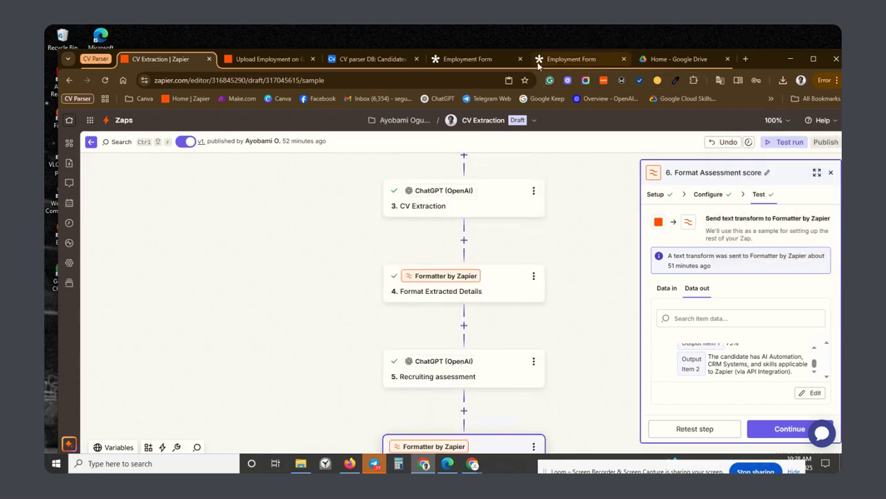
Fill in the Tally Employment Form with the candidate's name and email, and attach that candidate's Word CV from the Downloads folder.
{"action": "left_click", "coordinate": [585, 59]}
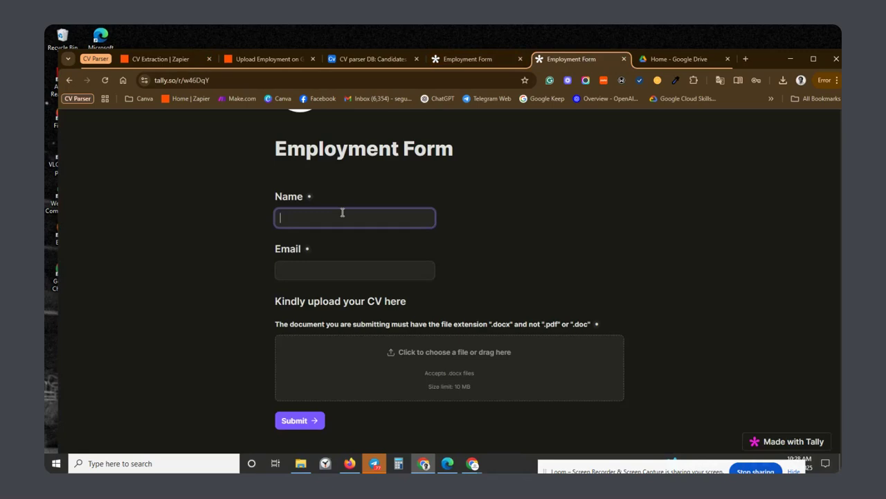
{"action": "type", "text": "Ethan Hunt"}
{"action": "left_click", "coordinate": [287, 269]}
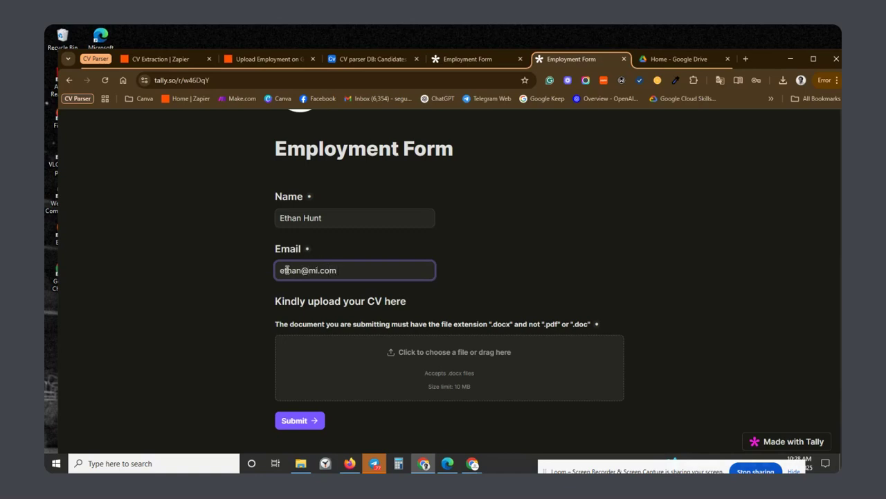
{"action": "left_click", "coordinate": [410, 355]}
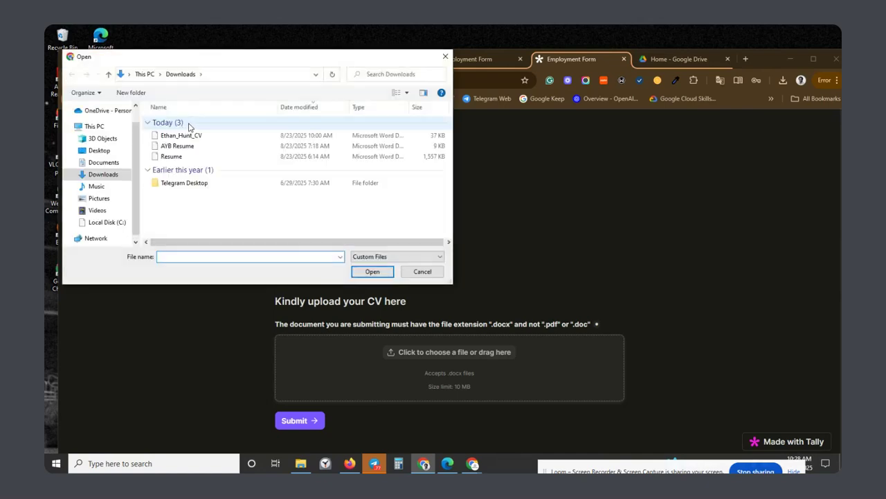
{"action": "left_click", "coordinate": [195, 137]}
{"action": "left_click", "coordinate": [360, 271]}
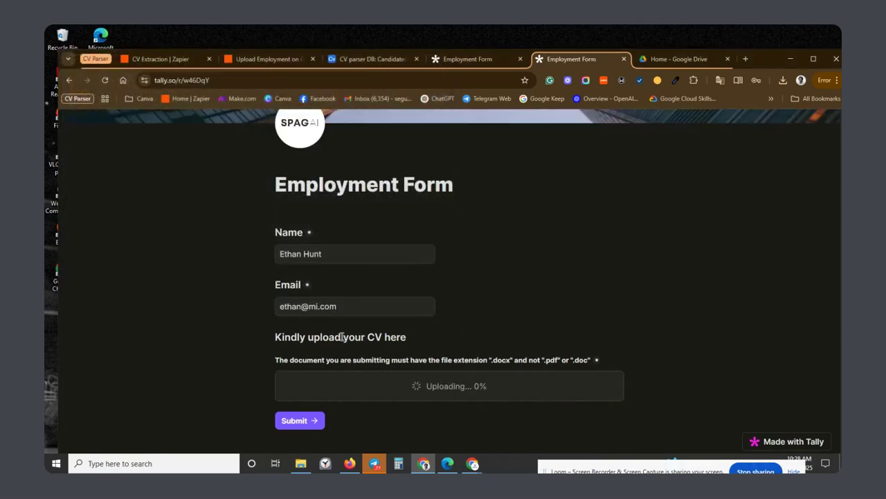
Check the Candidates Details table in Airtable and submit the completed Employment Form in Tally.
{"action": "left_click", "coordinate": [359, 60]}
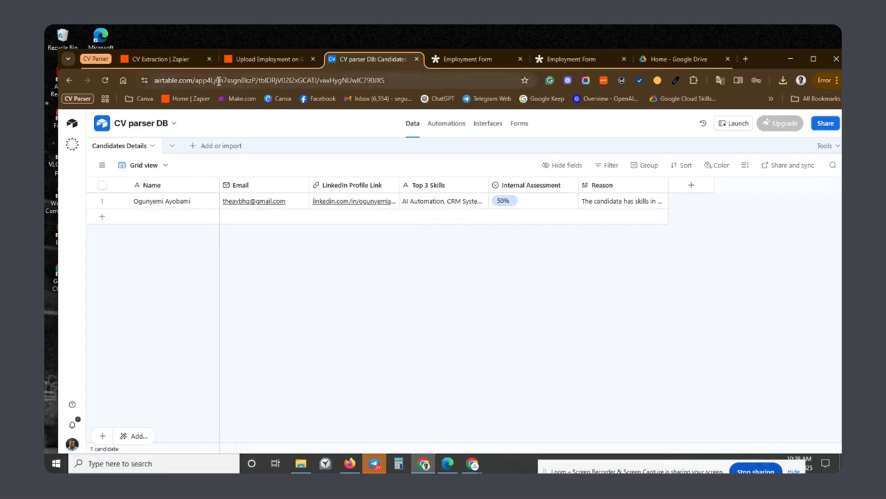
{"action": "left_click", "coordinate": [475, 61]}
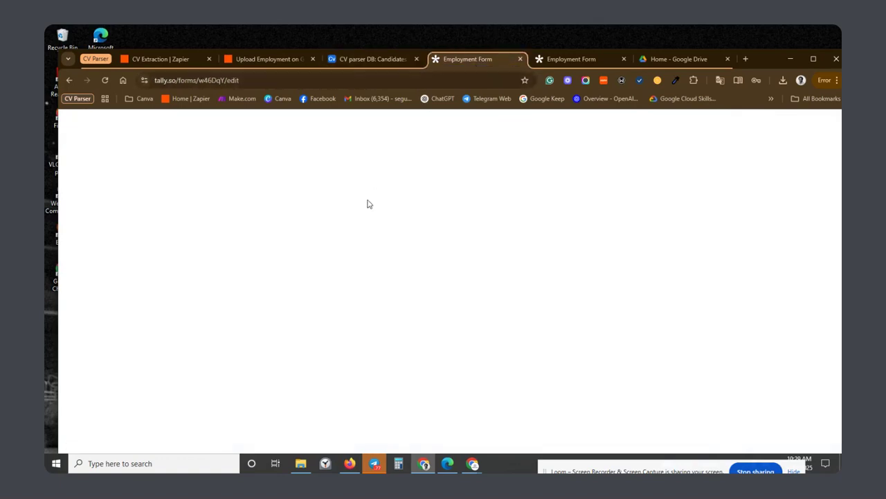
{"action": "left_click", "coordinate": [579, 59]}
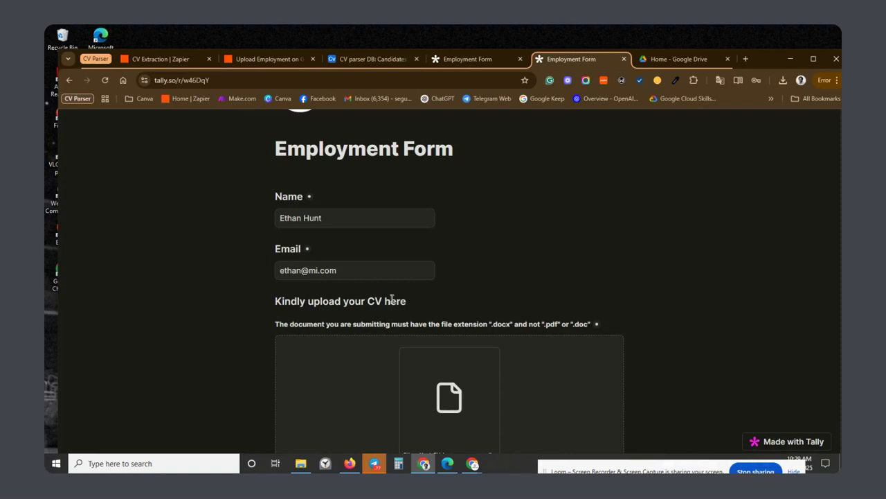
{"action": "scroll", "coordinate": [374, 300], "scroll_direction": "down", "scroll_amount": 2}
{"action": "left_click", "coordinate": [304, 420]}
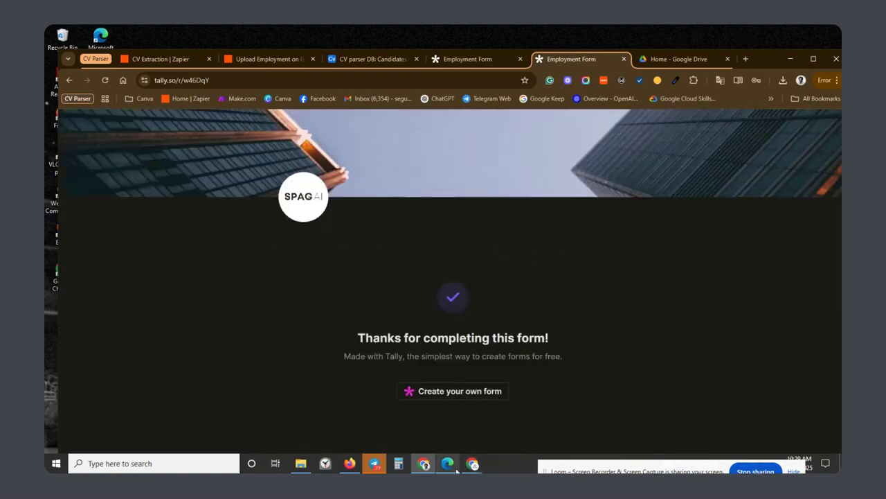
{"action": "mouse_move", "coordinate": [472, 464]}
{"action": "left_click", "coordinate": [426, 418]}
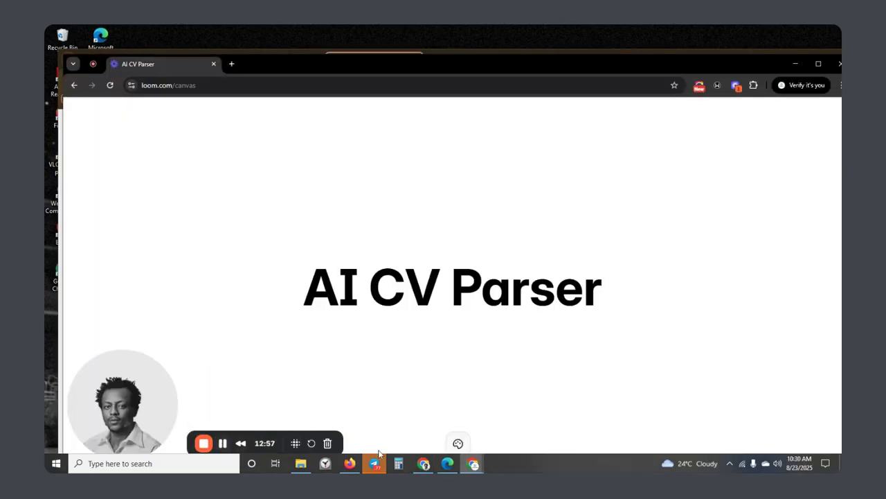
Examine the new candidate's record in Airtable's Candidates Details table, including the internal assessment and the full Reason text.
{"action": "left_click", "coordinate": [424, 463]}
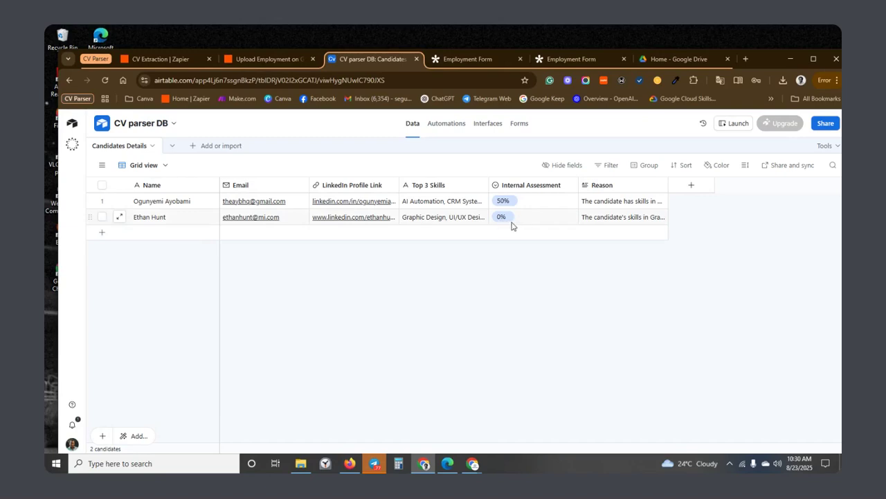
{"action": "left_click", "coordinate": [620, 222]}
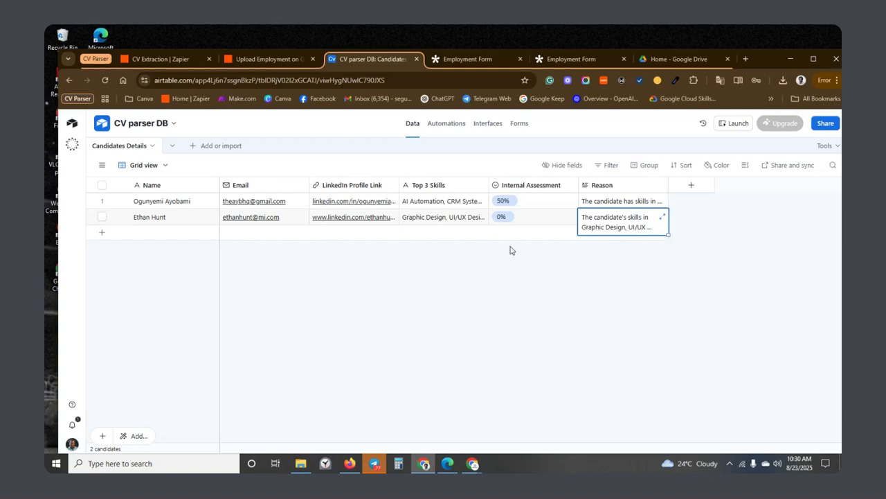
{"action": "left_click", "coordinate": [661, 219]}
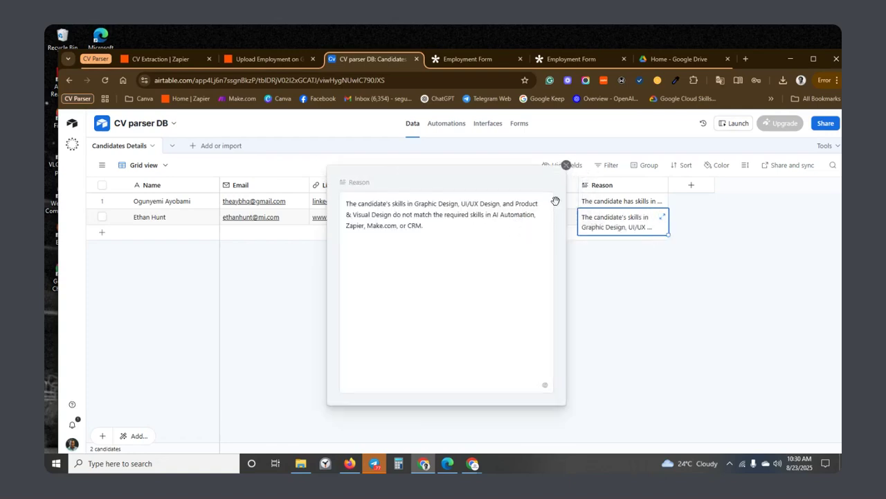
{"action": "left_click", "coordinate": [566, 166]}
{"action": "left_click", "coordinate": [564, 167]}
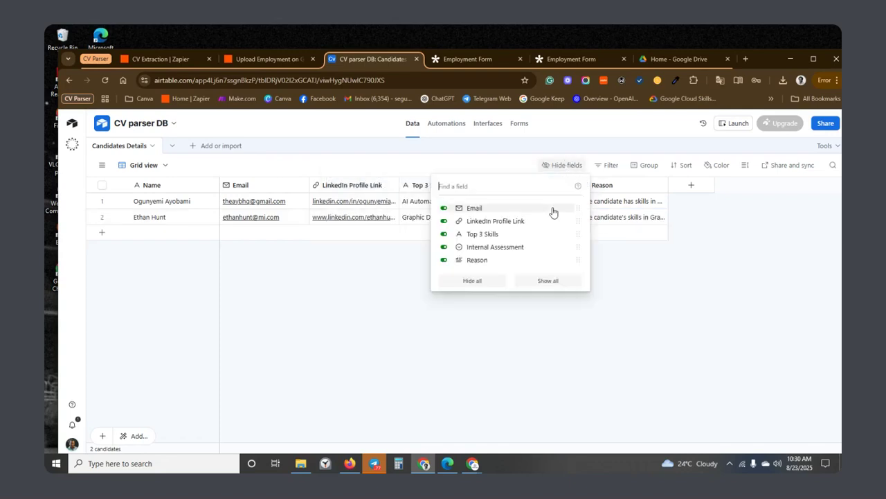
{"action": "left_click", "coordinate": [393, 262]}
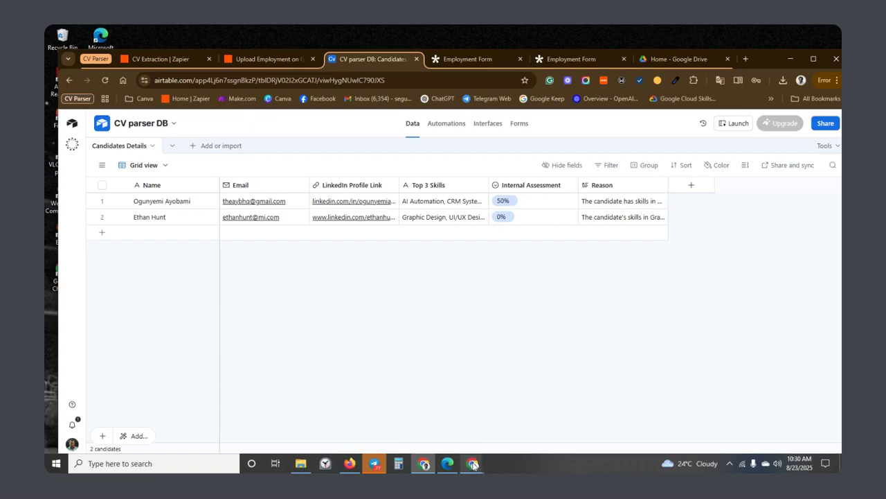
{"action": "mouse_move", "coordinate": [472, 465]}
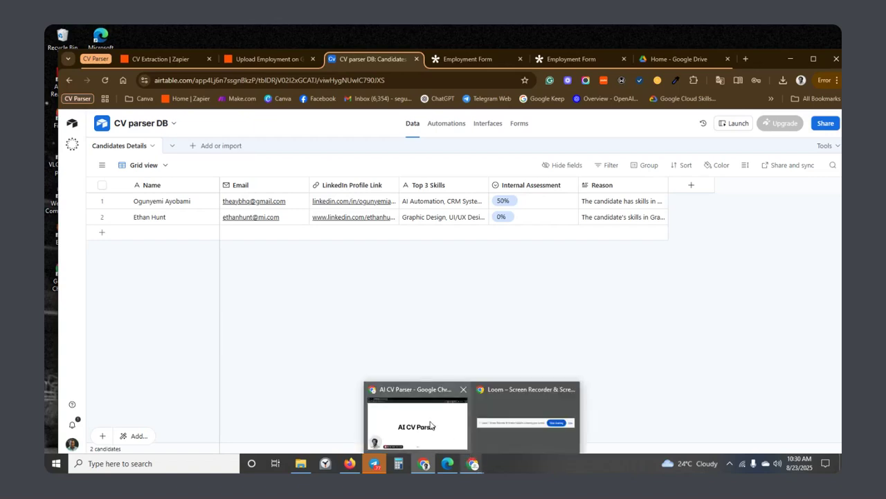
{"action": "mouse_move", "coordinate": [426, 403]}
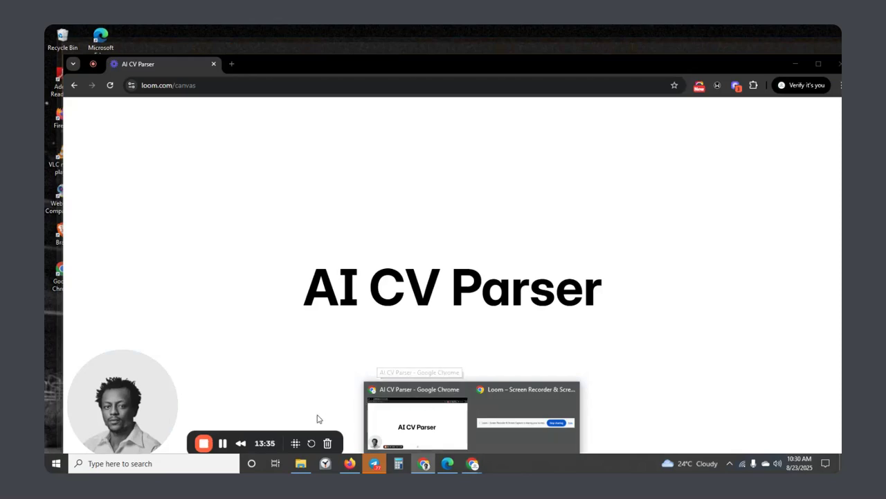
{"action": "left_click", "coordinate": [424, 465]}
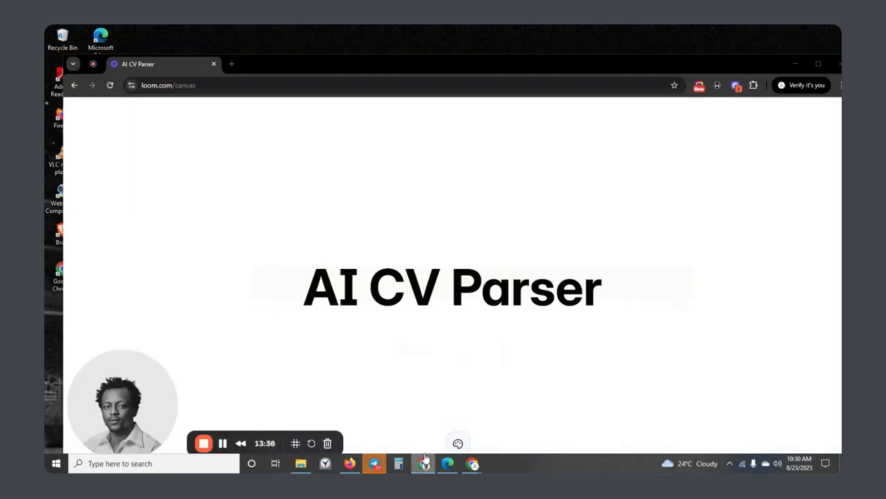